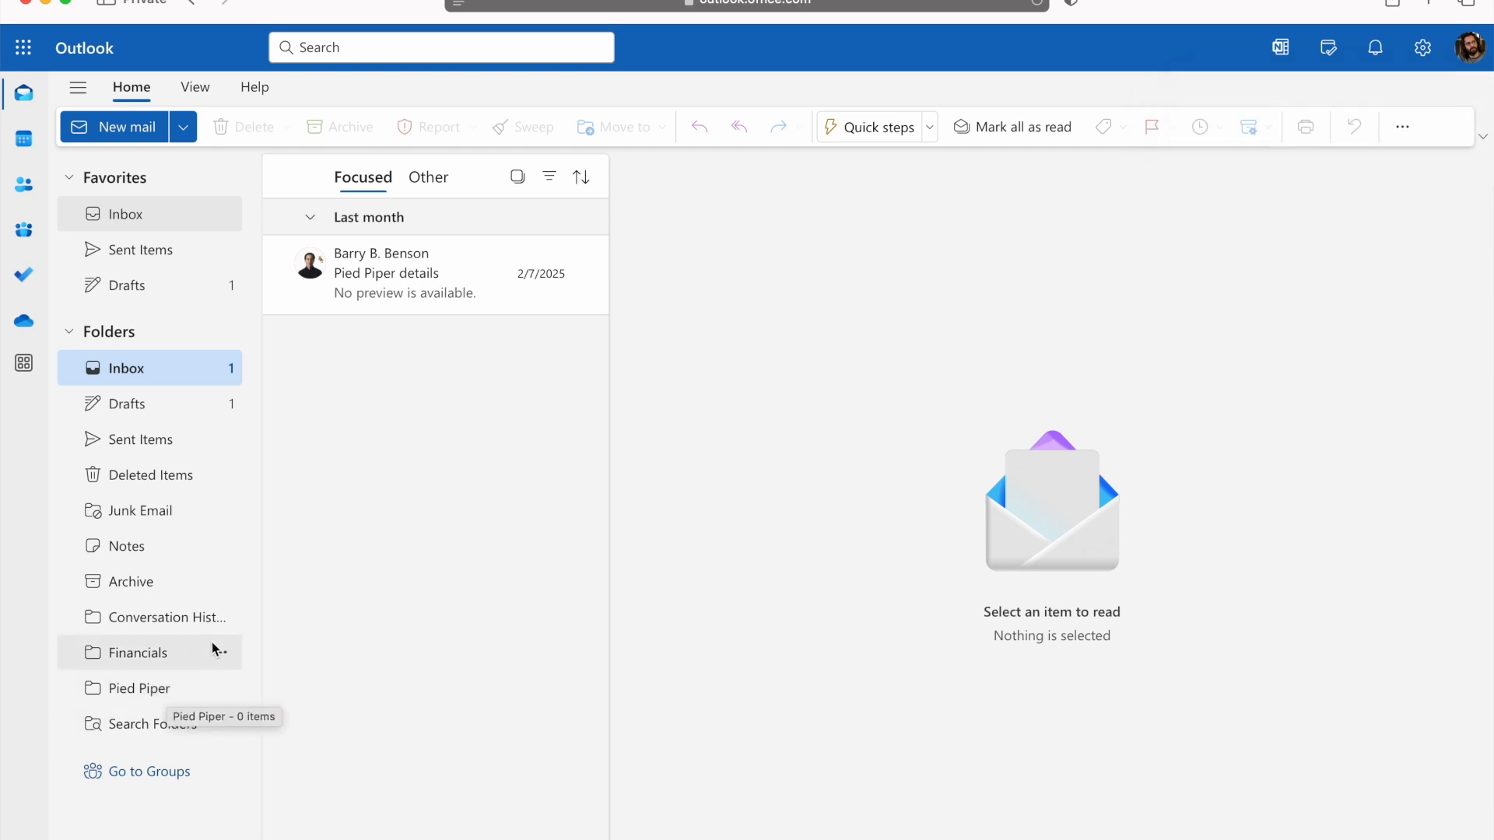
- Move the "Pied Piper details" email from the inbox into the Pied Piper folder, and delete that folder
drag(426, 245, 145, 694)
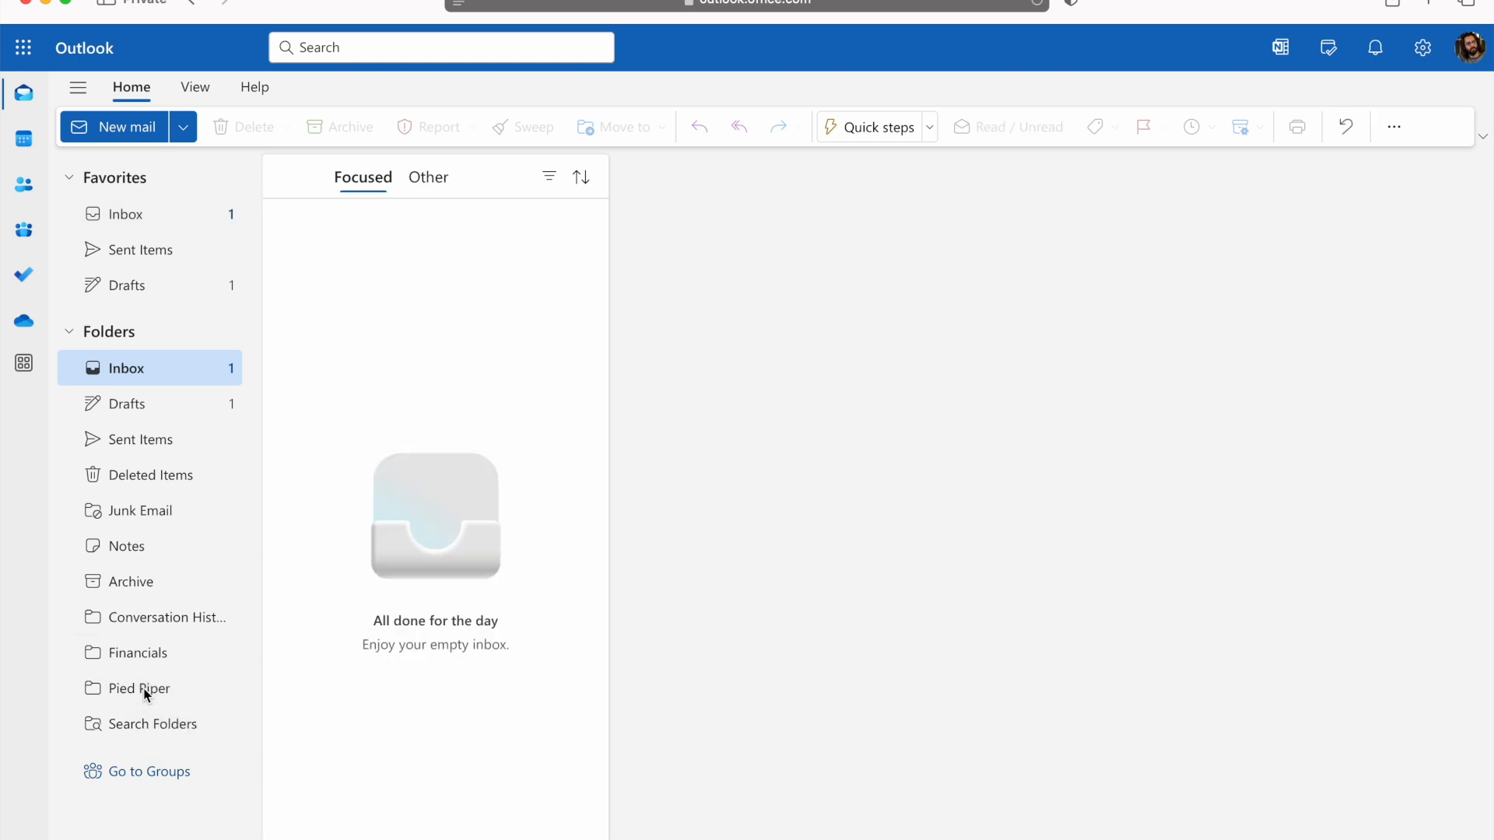
click(171, 693)
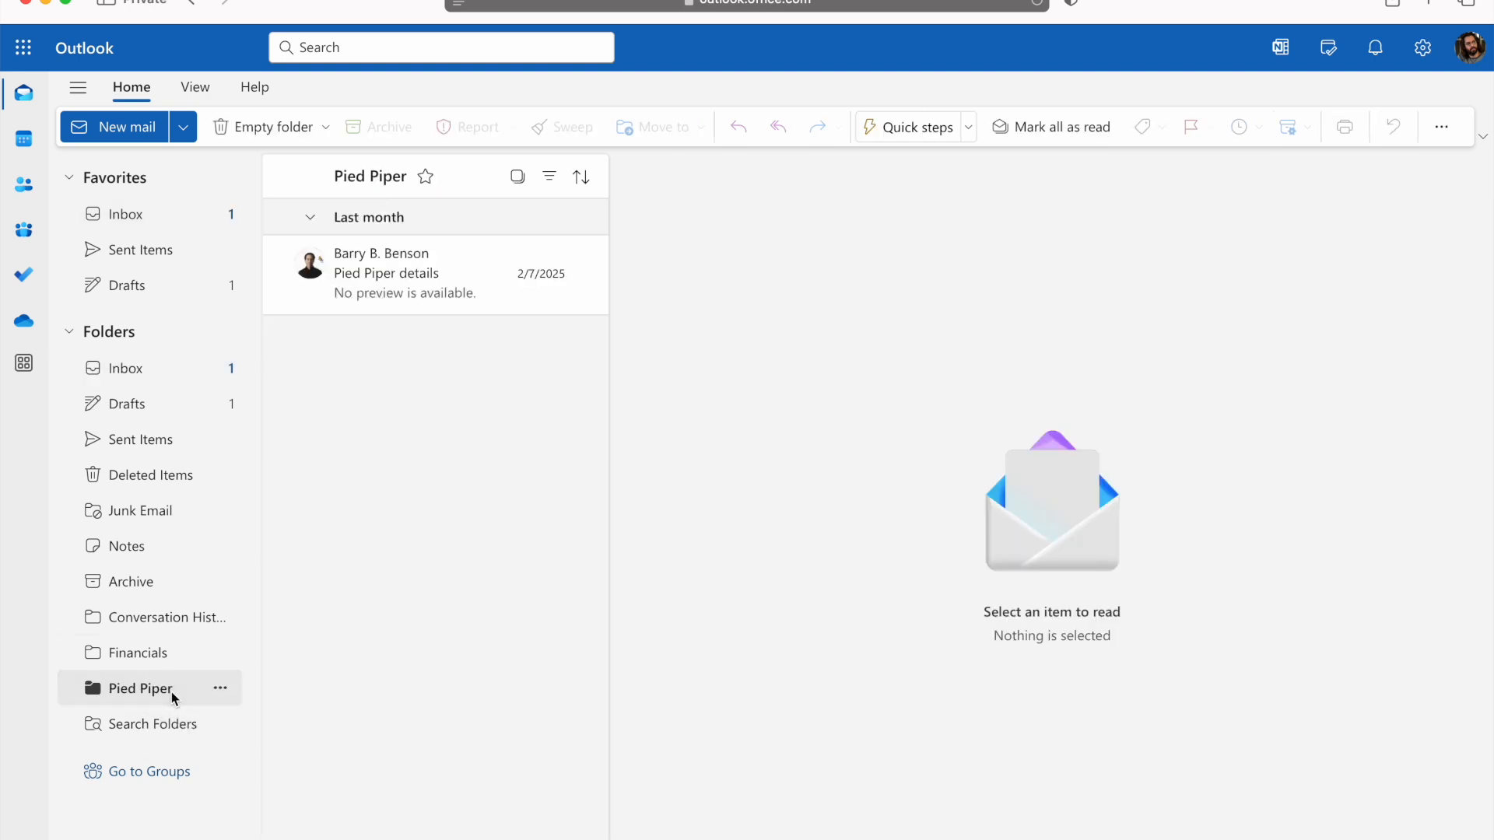
click(220, 691)
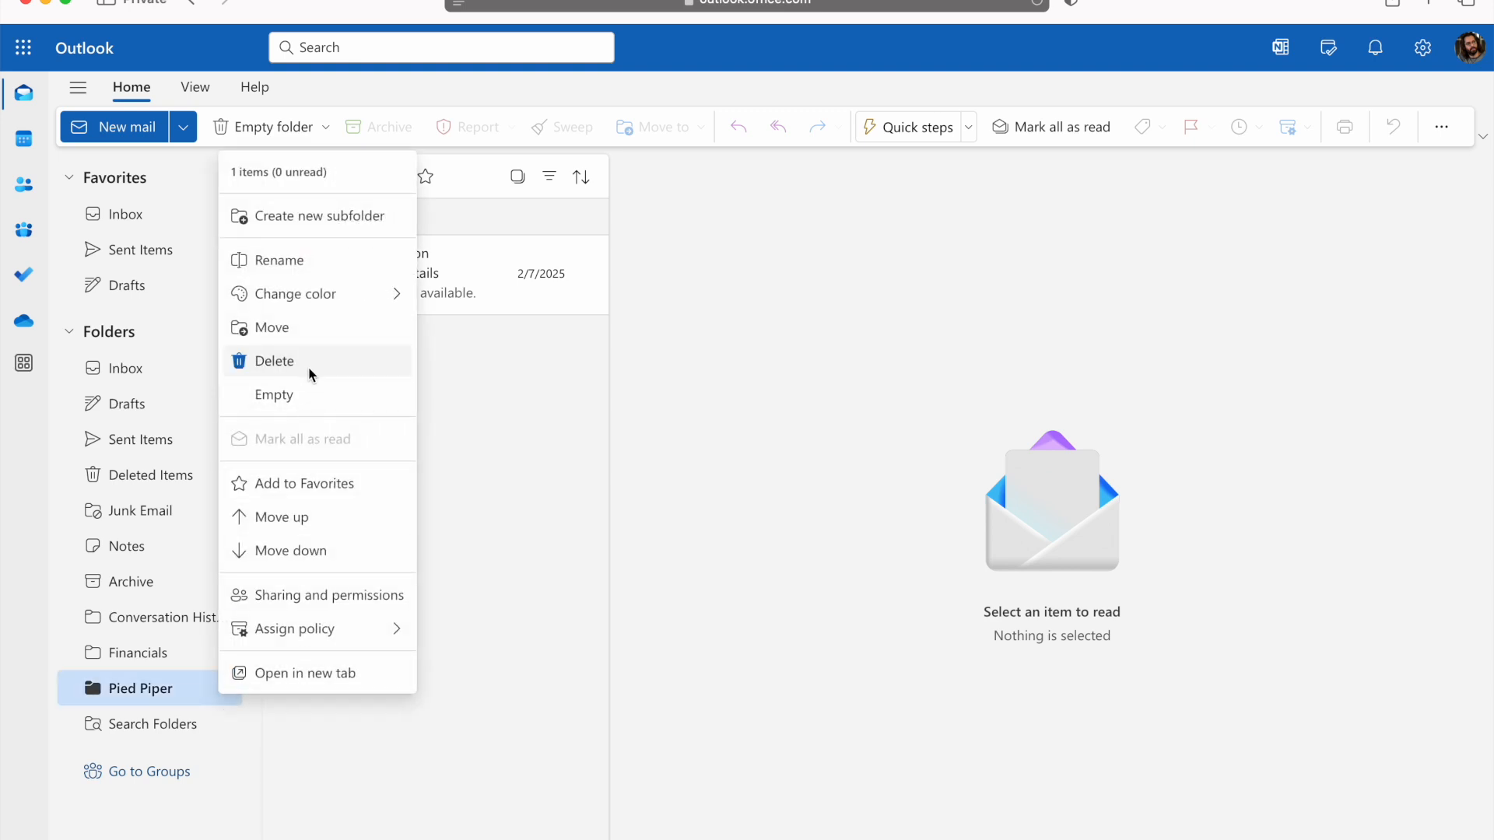
click(310, 372)
click(889, 538)
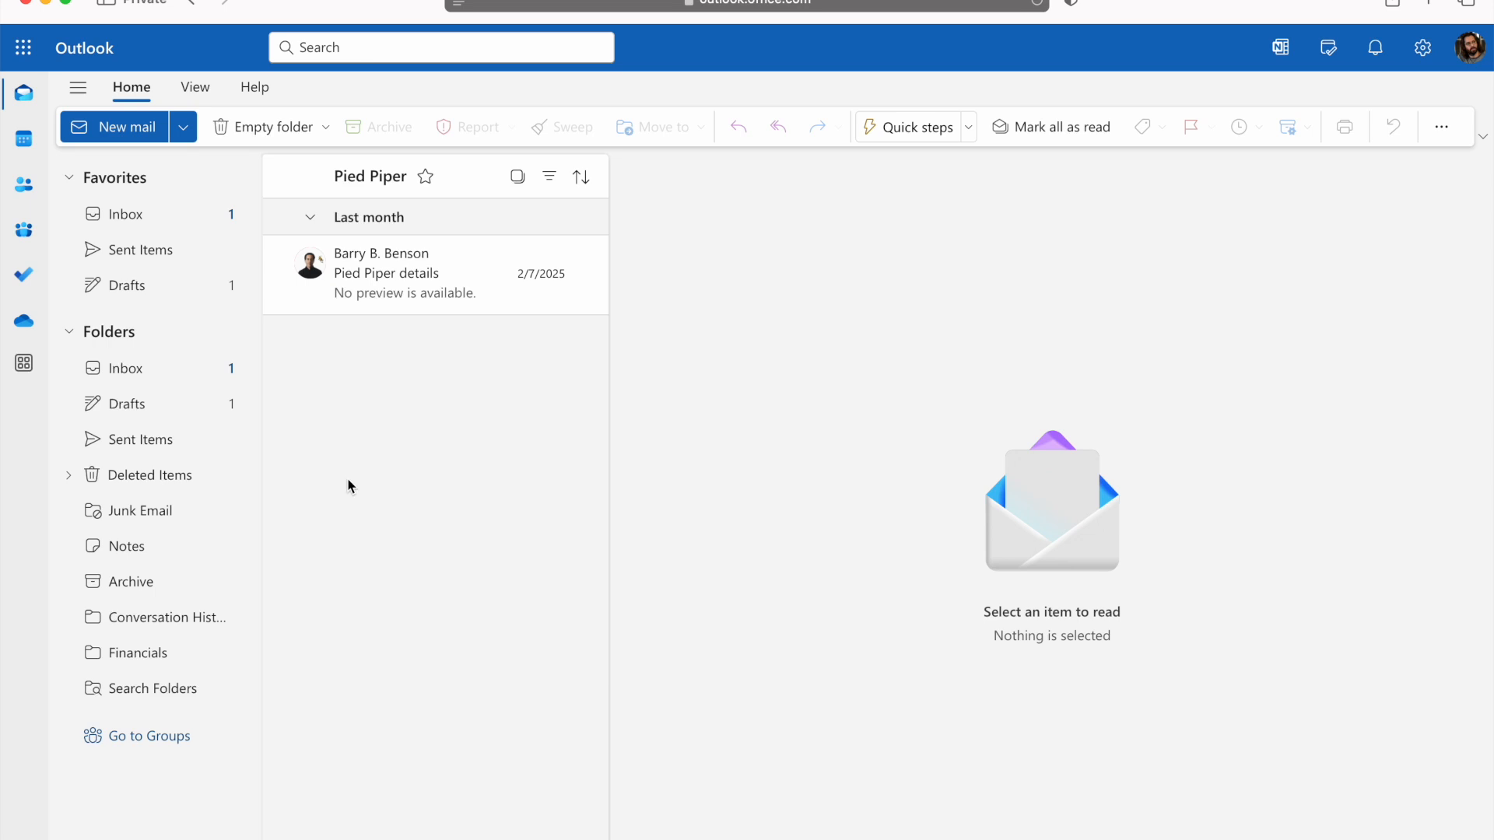
- Permanently delete the Pied Piper subfolder from Deleted Items
click(71, 476)
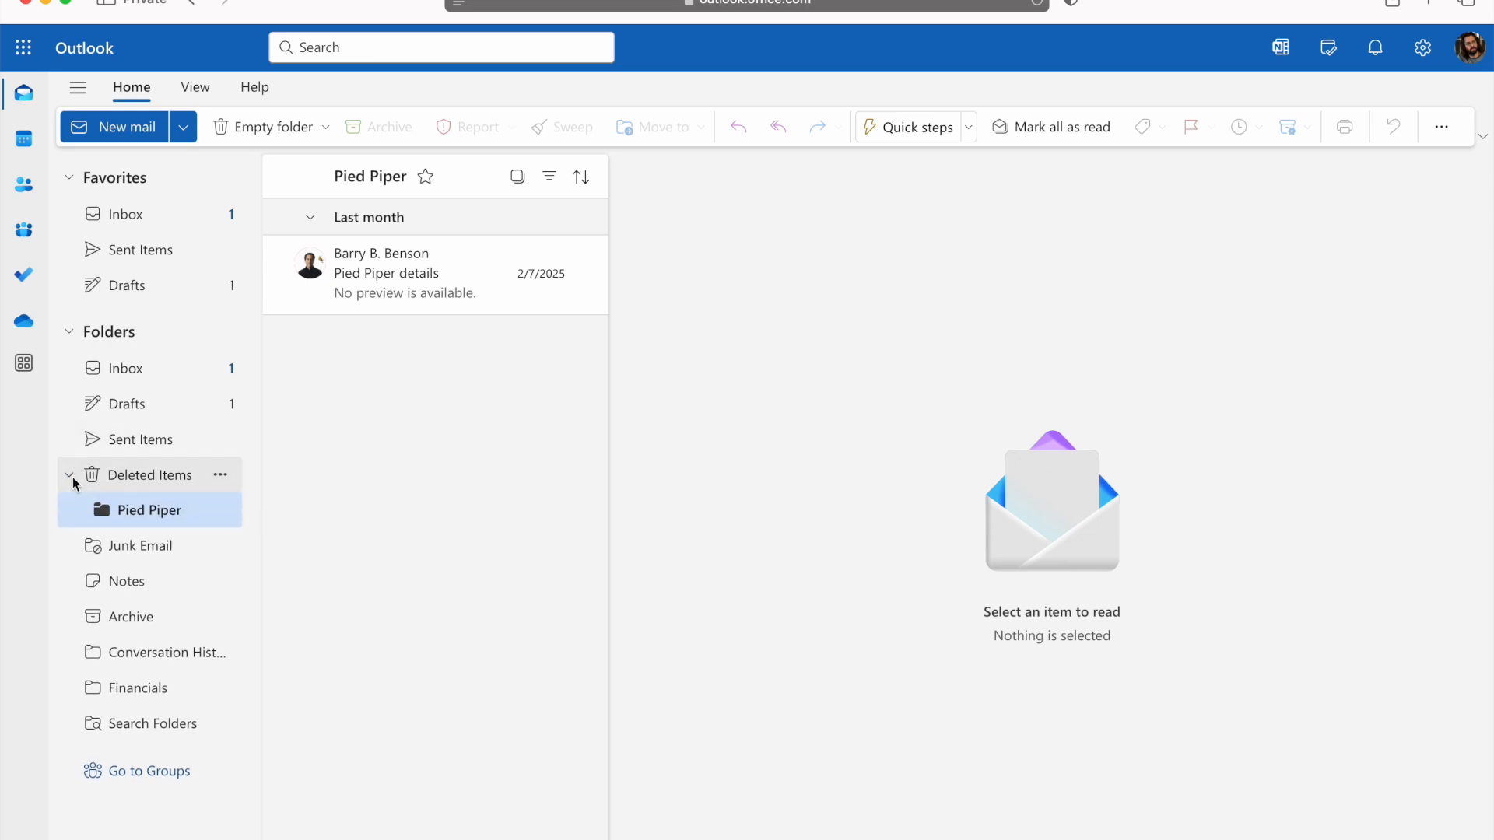
click(221, 513)
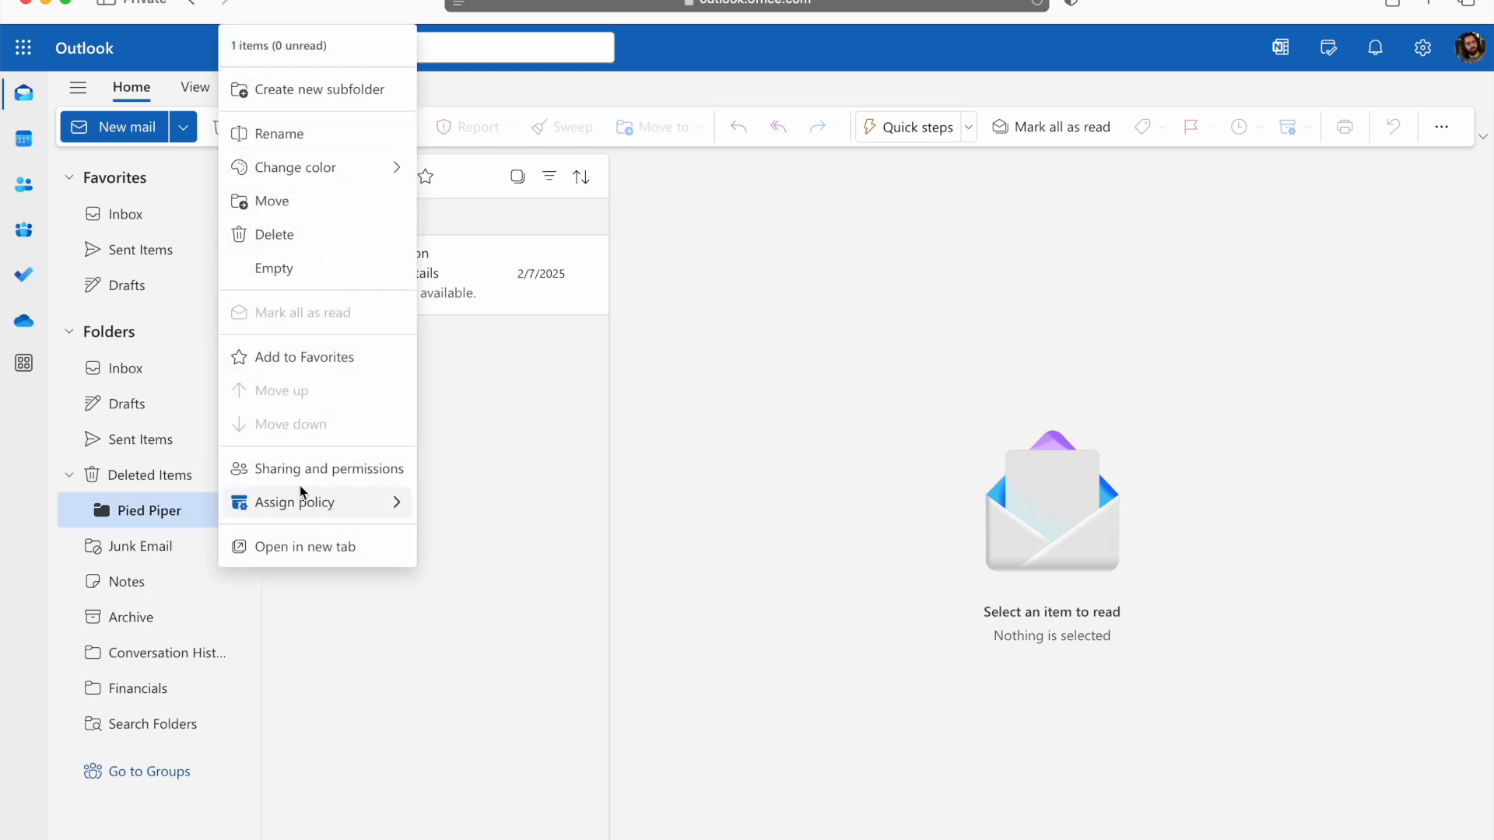
click(335, 248)
click(849, 510)
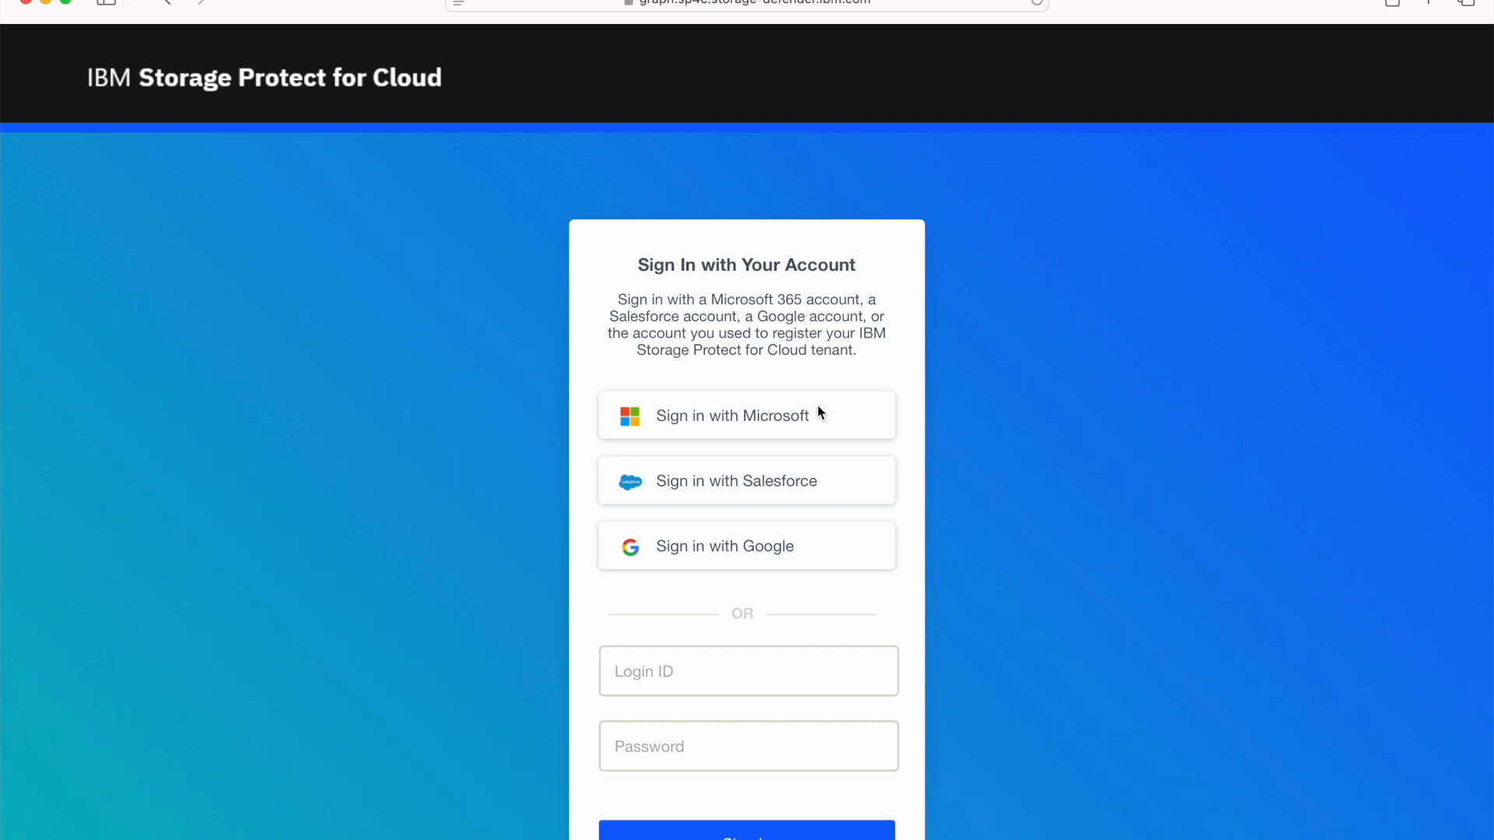
- Switch to IBM Storage Protect for Cloud, signing in with Microsoft, and open Exchange Online restore in the Microsoft 365 service
click(726, 420)
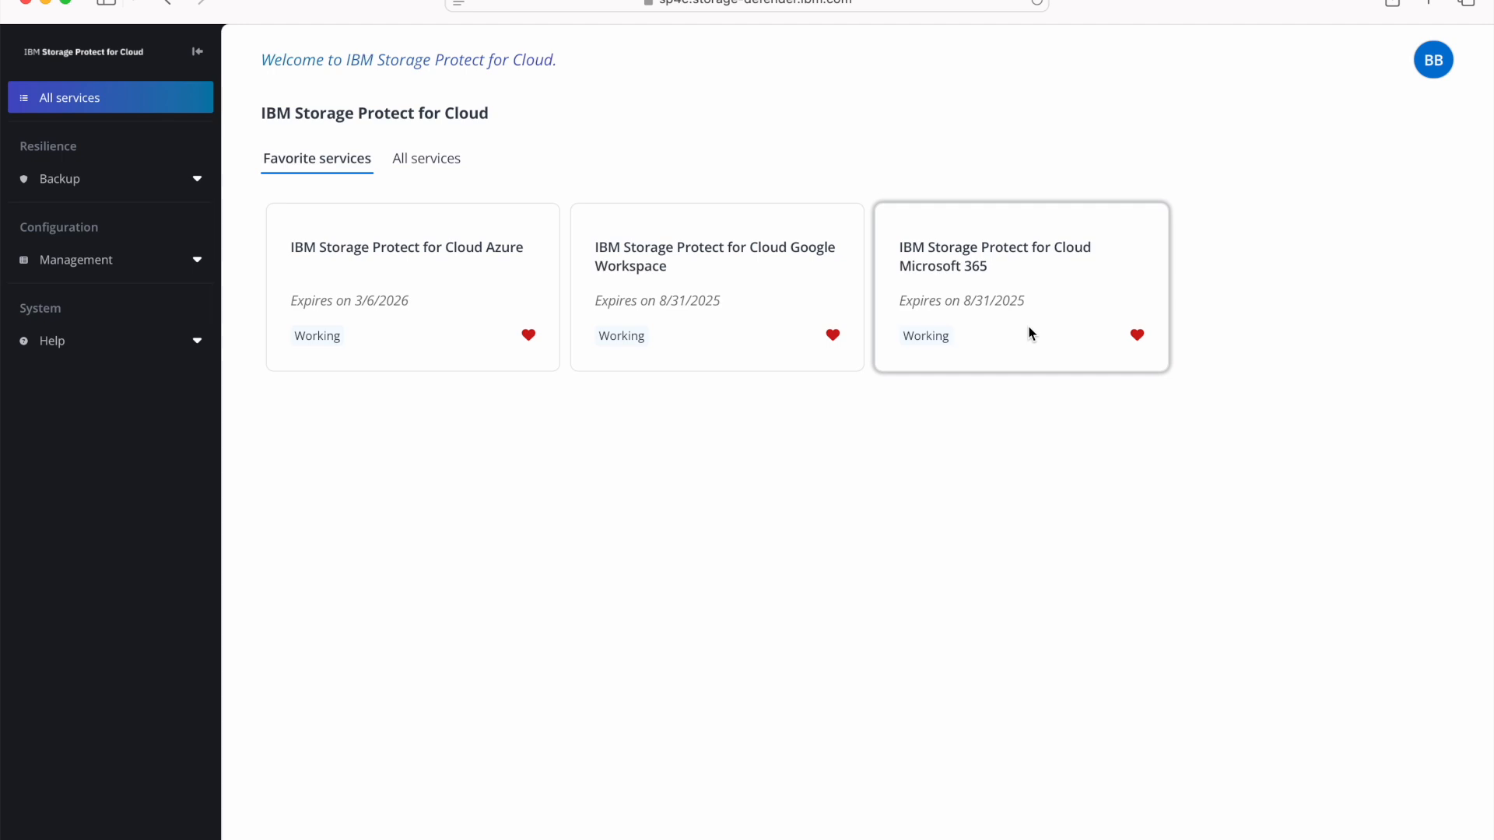
click(977, 264)
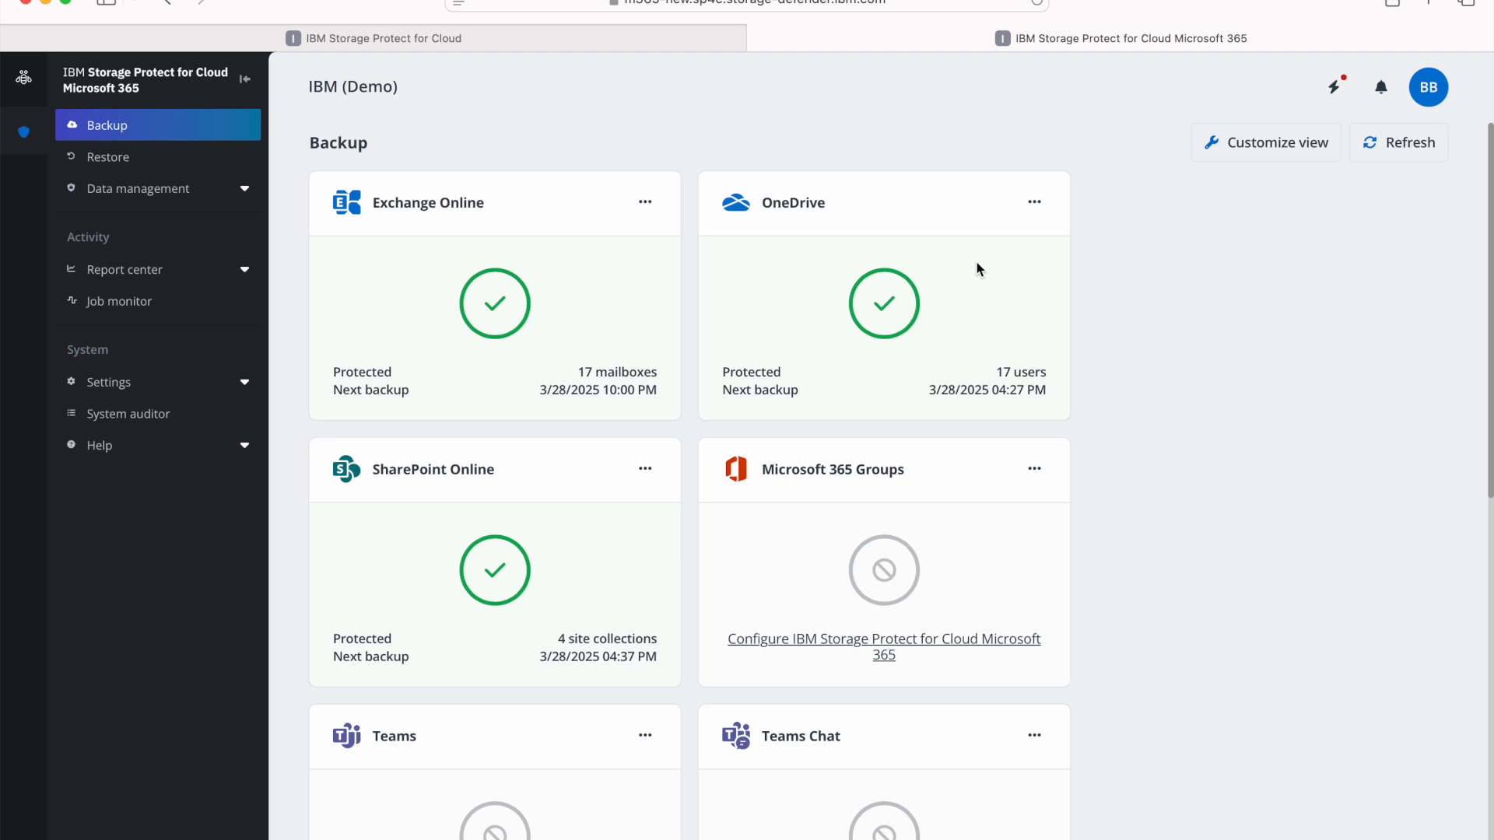
click(139, 159)
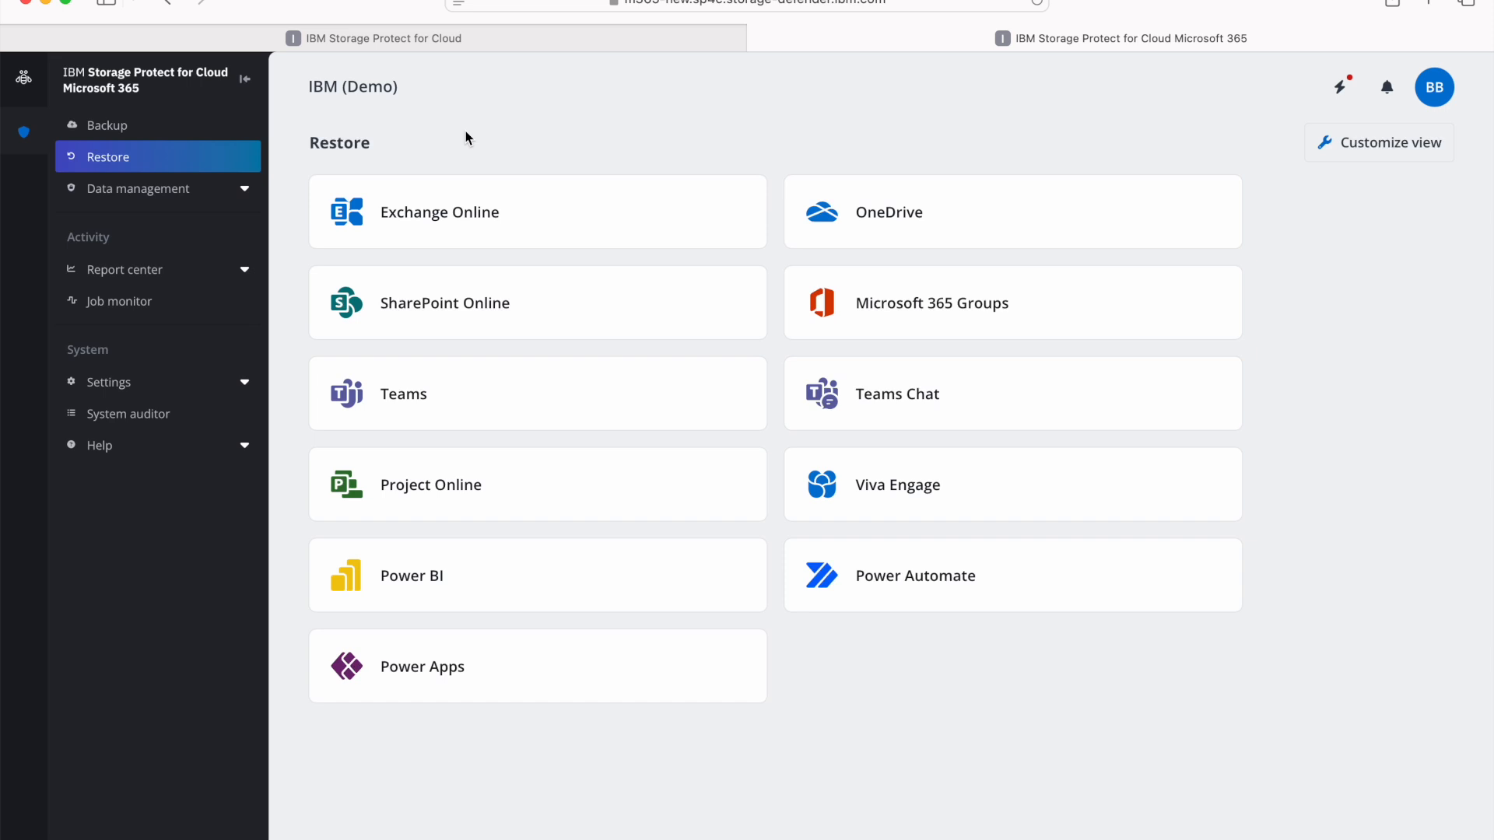
click(542, 220)
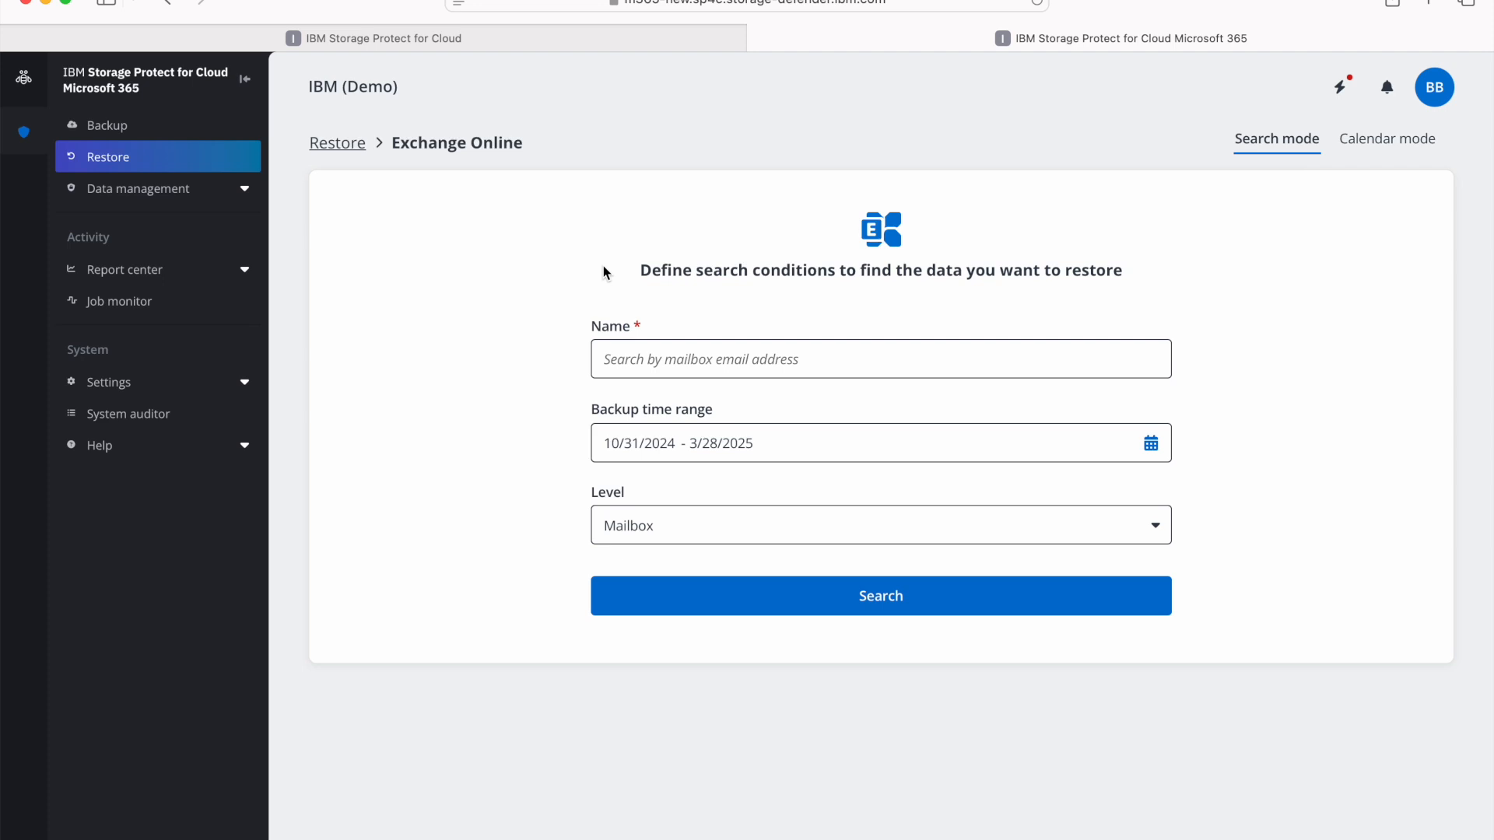
- Search the backups of the affected user's mailbox address at Folder level
click(725, 360)
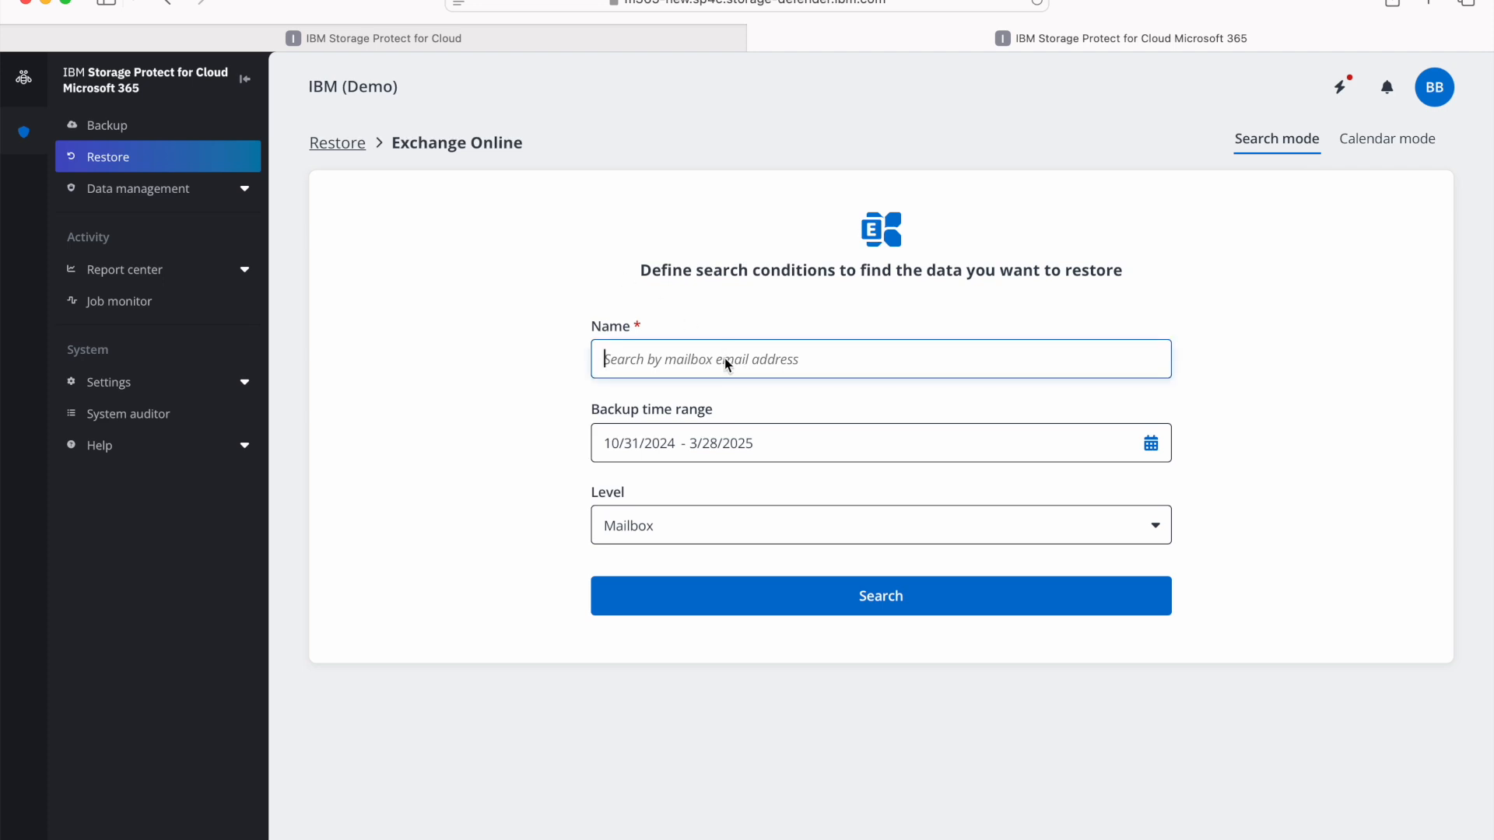
text(mart)
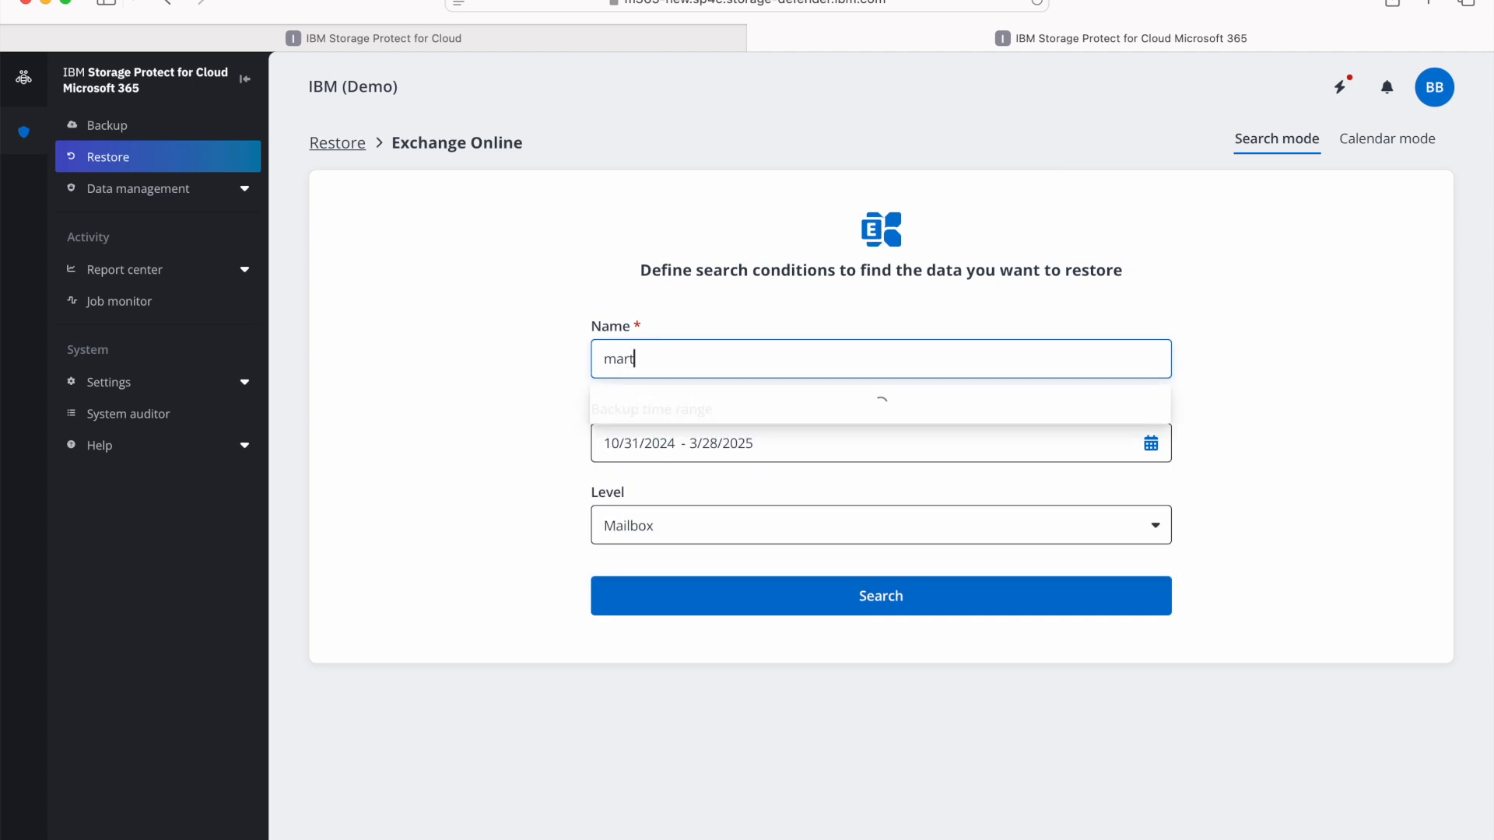
click(722, 404)
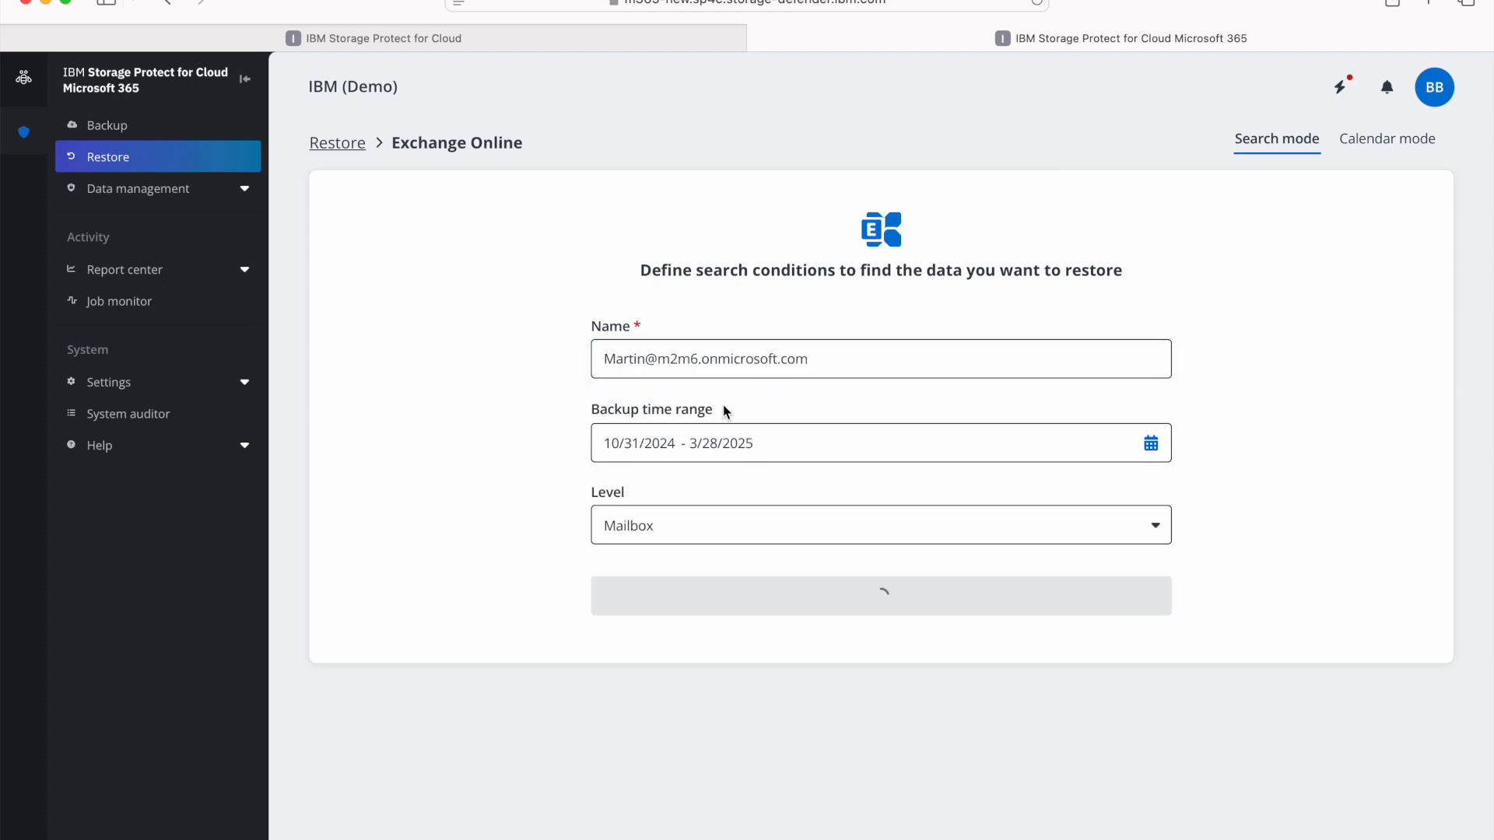
click(690, 535)
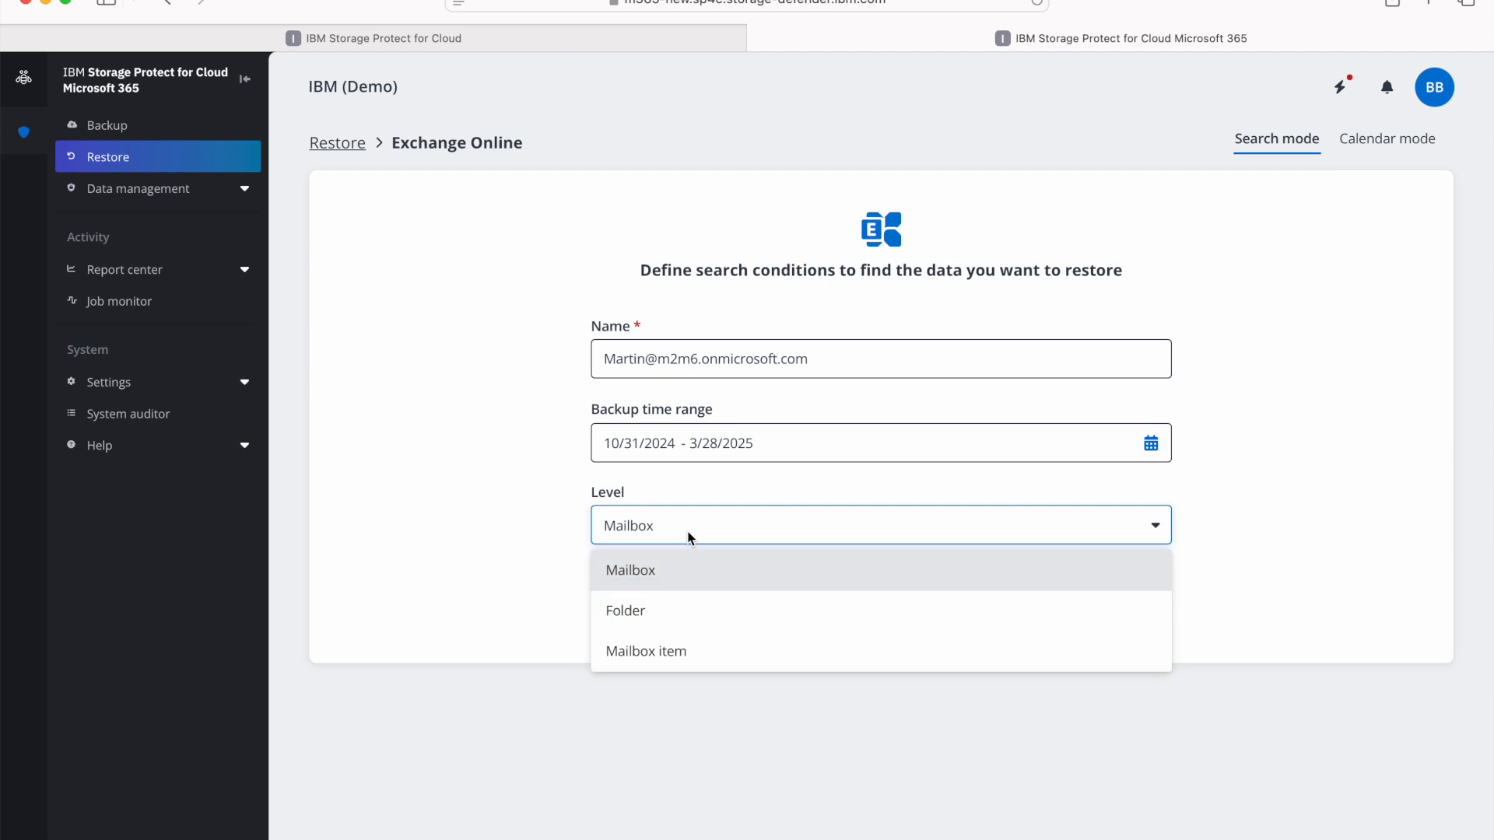
click(685, 610)
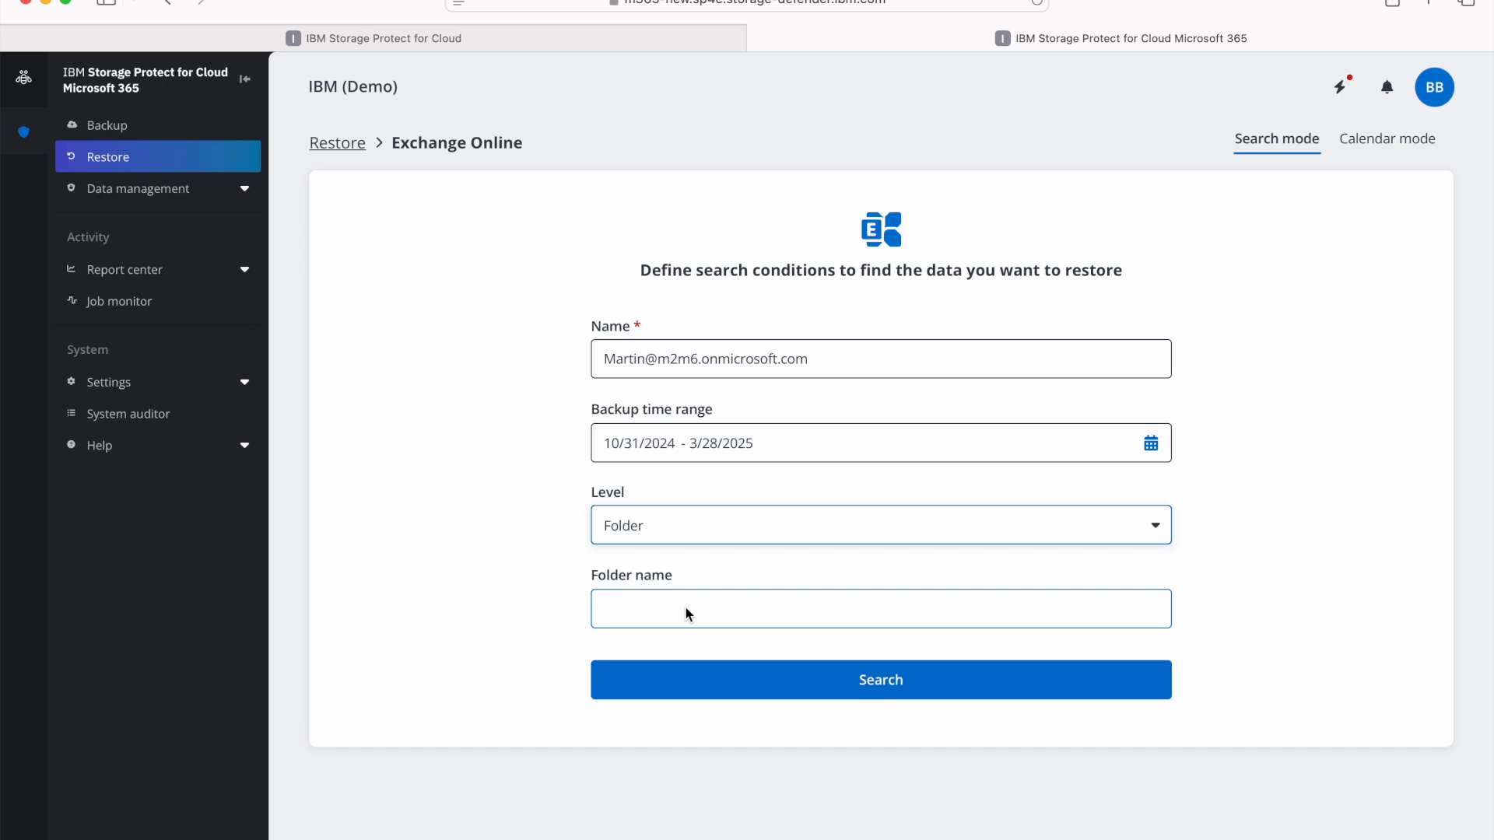
click(702, 674)
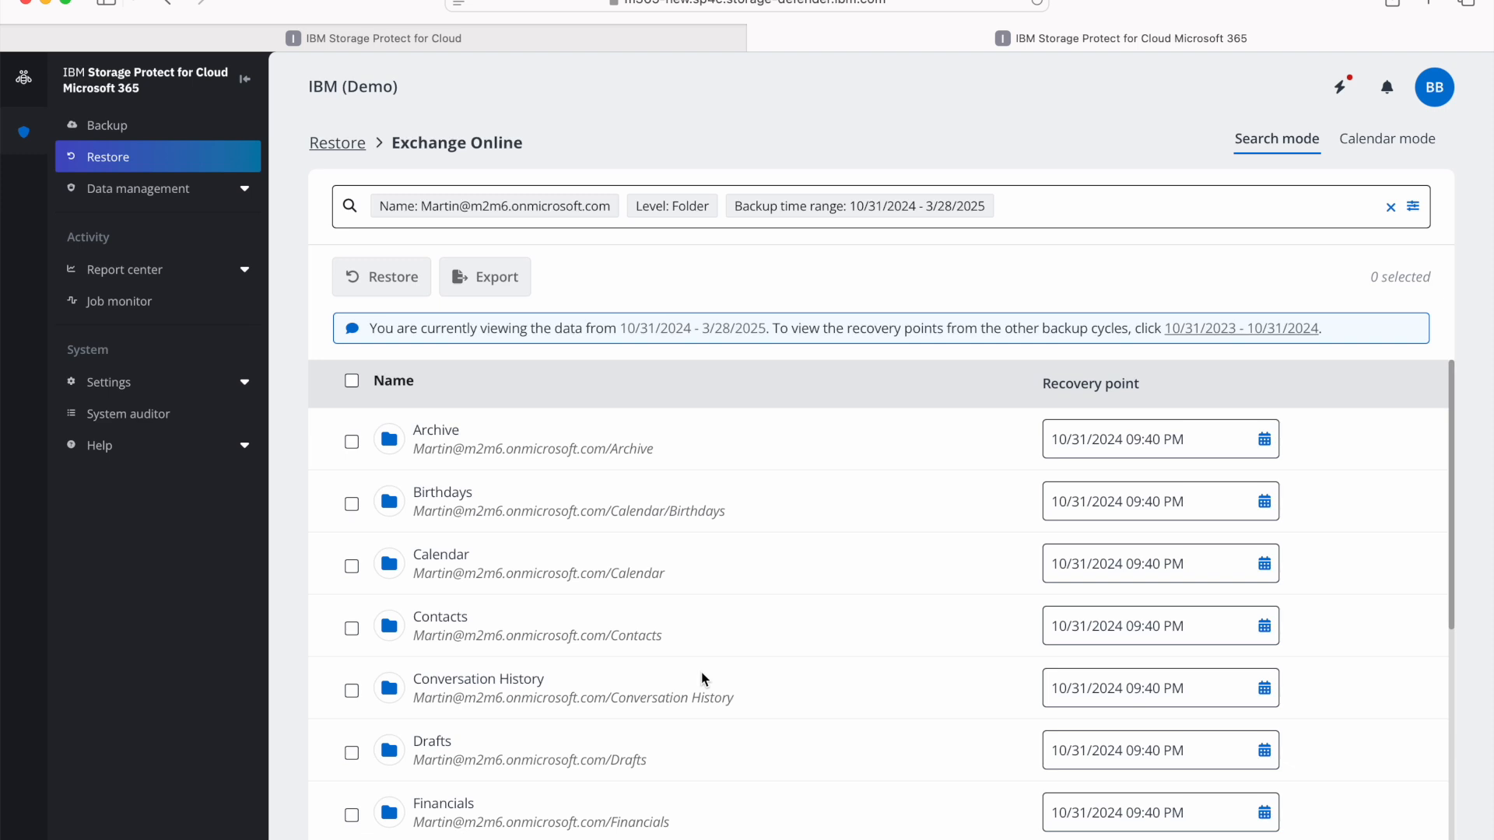
- Select the Pied Piper folder for recovery with the 3/27/2025 02:00 PM recovery point
scroll(703, 679, down, 5)
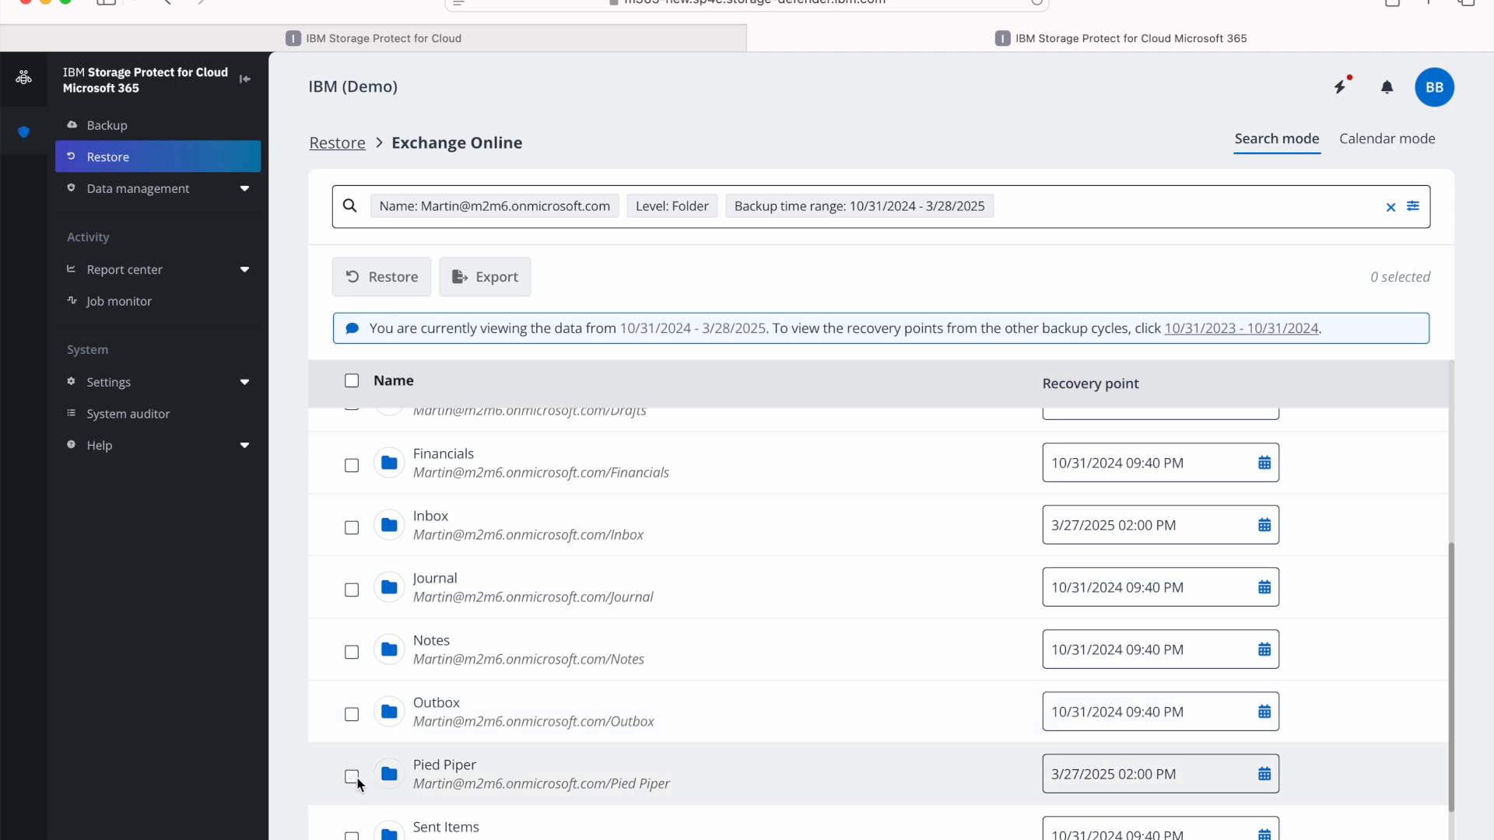
click(352, 776)
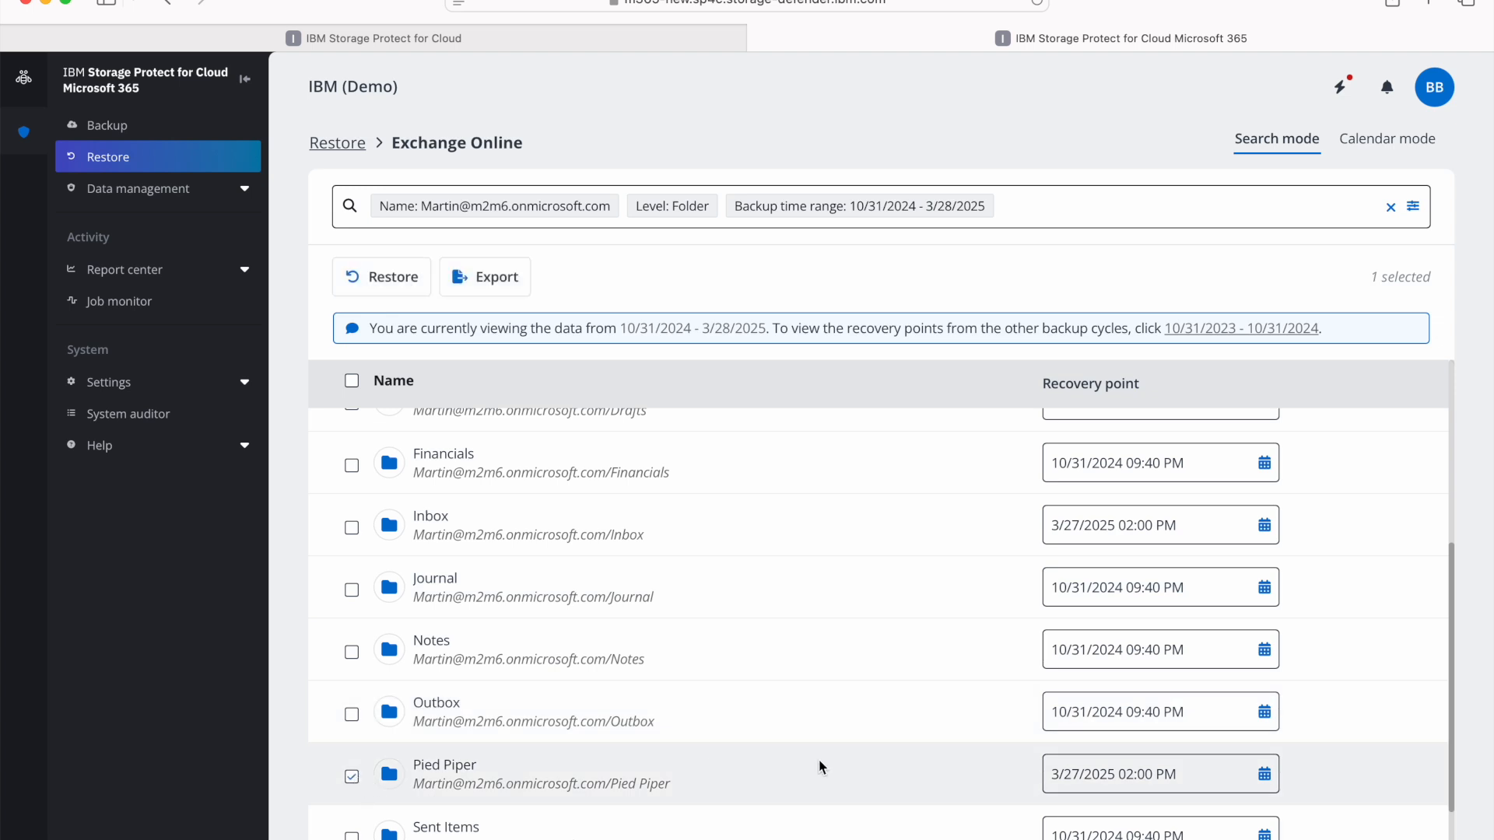
click(1264, 775)
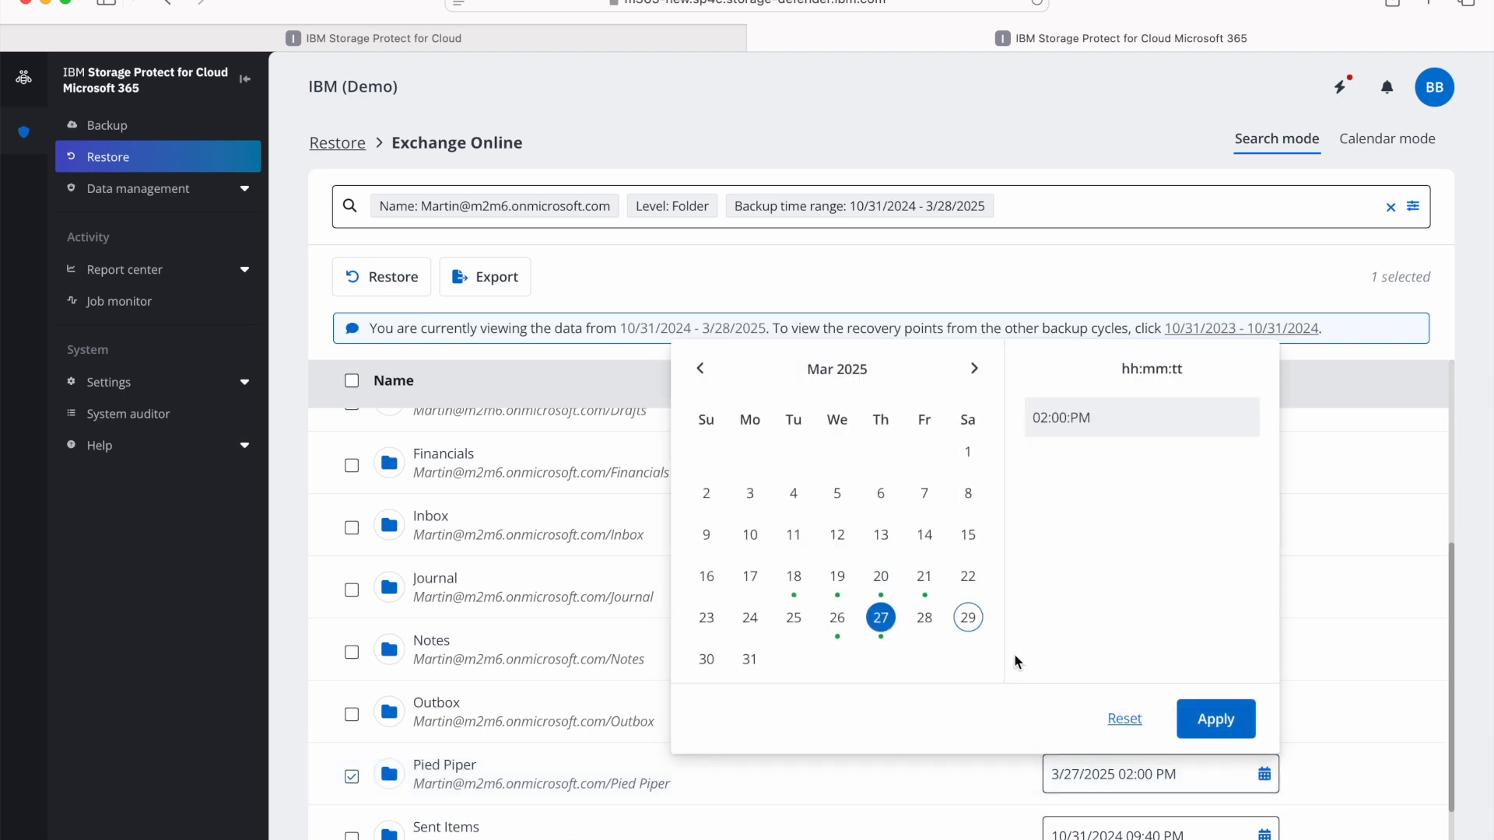
click(1217, 720)
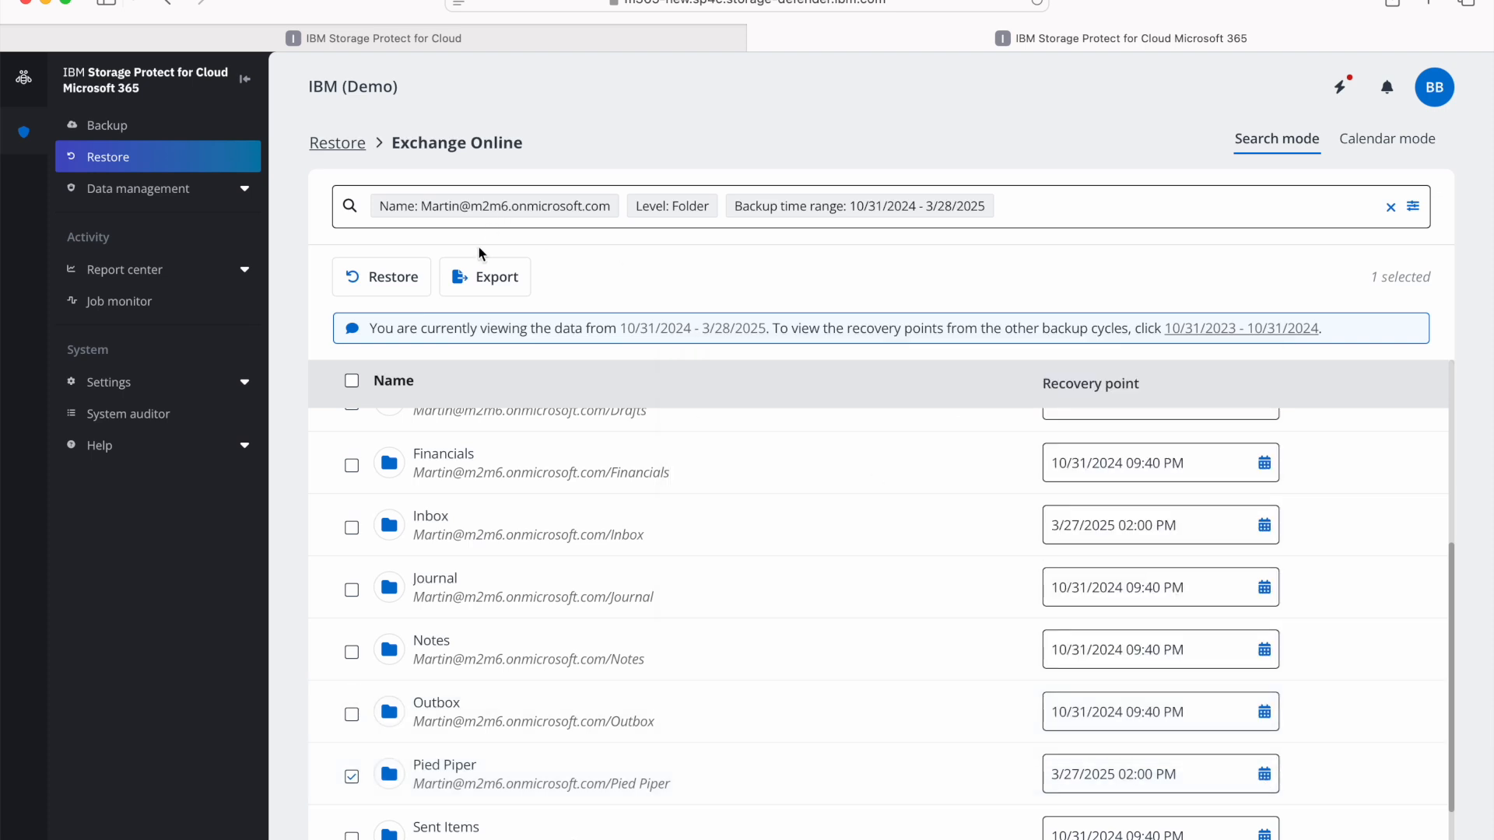
- Start restoring all items of the selected folder to its original location, with Skip for container and content conflicts
click(395, 284)
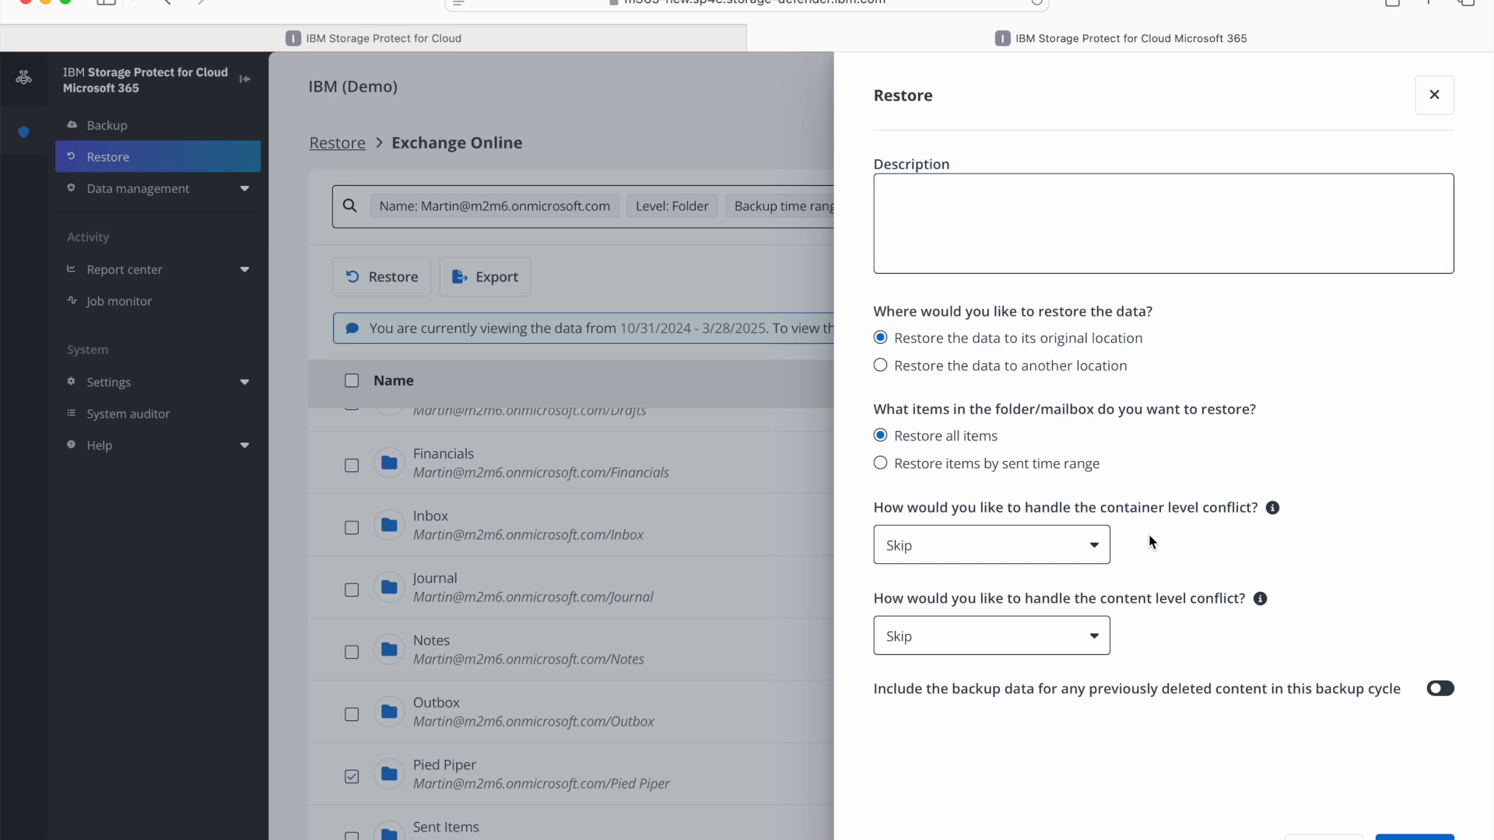
click(1414, 837)
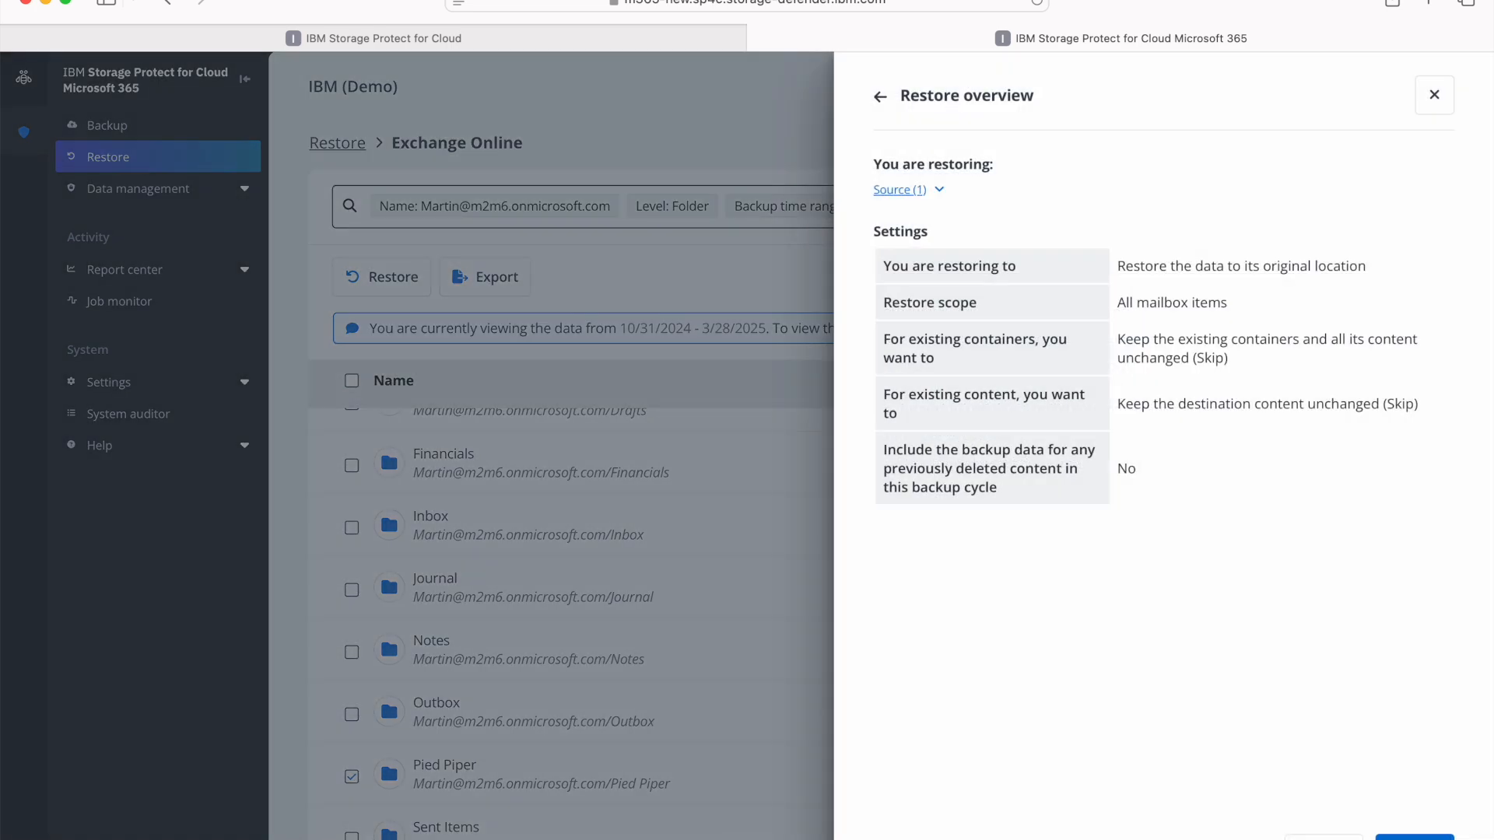
click(1415, 837)
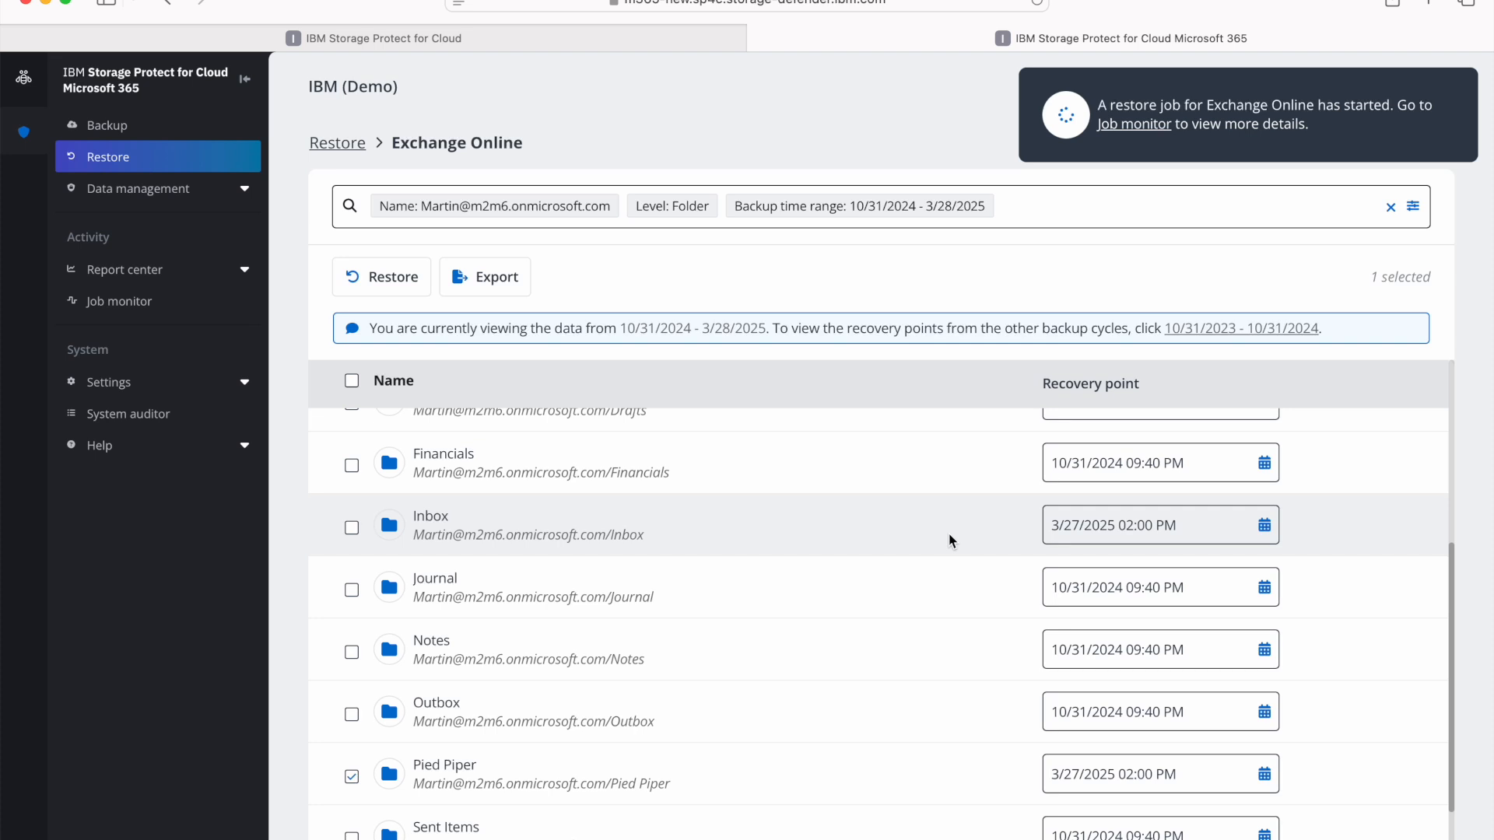
- Check the restore job's progress in the job monitor, viewing the object type filters and refreshing the job list
click(124, 305)
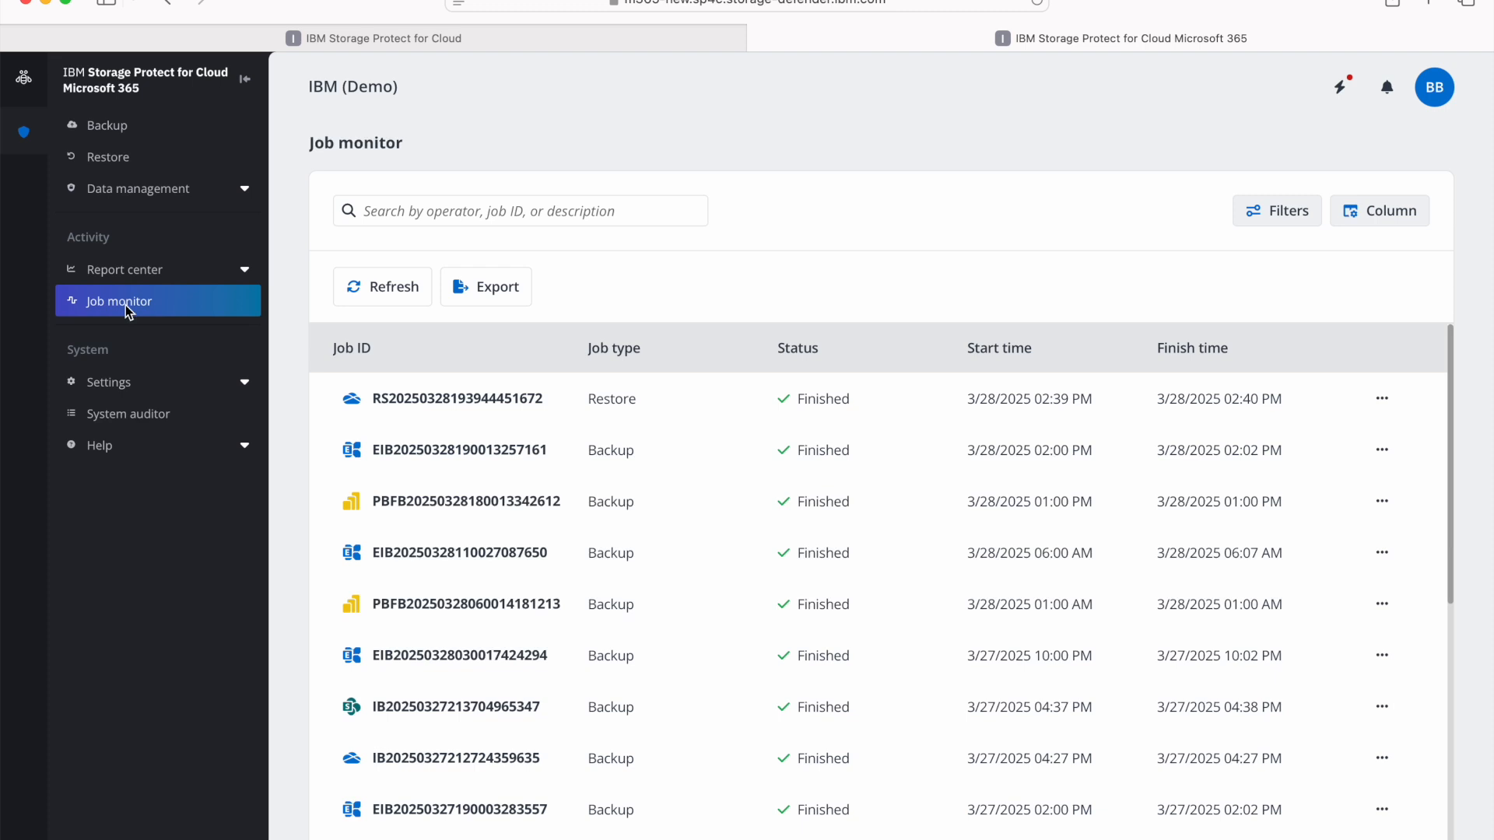
click(1247, 225)
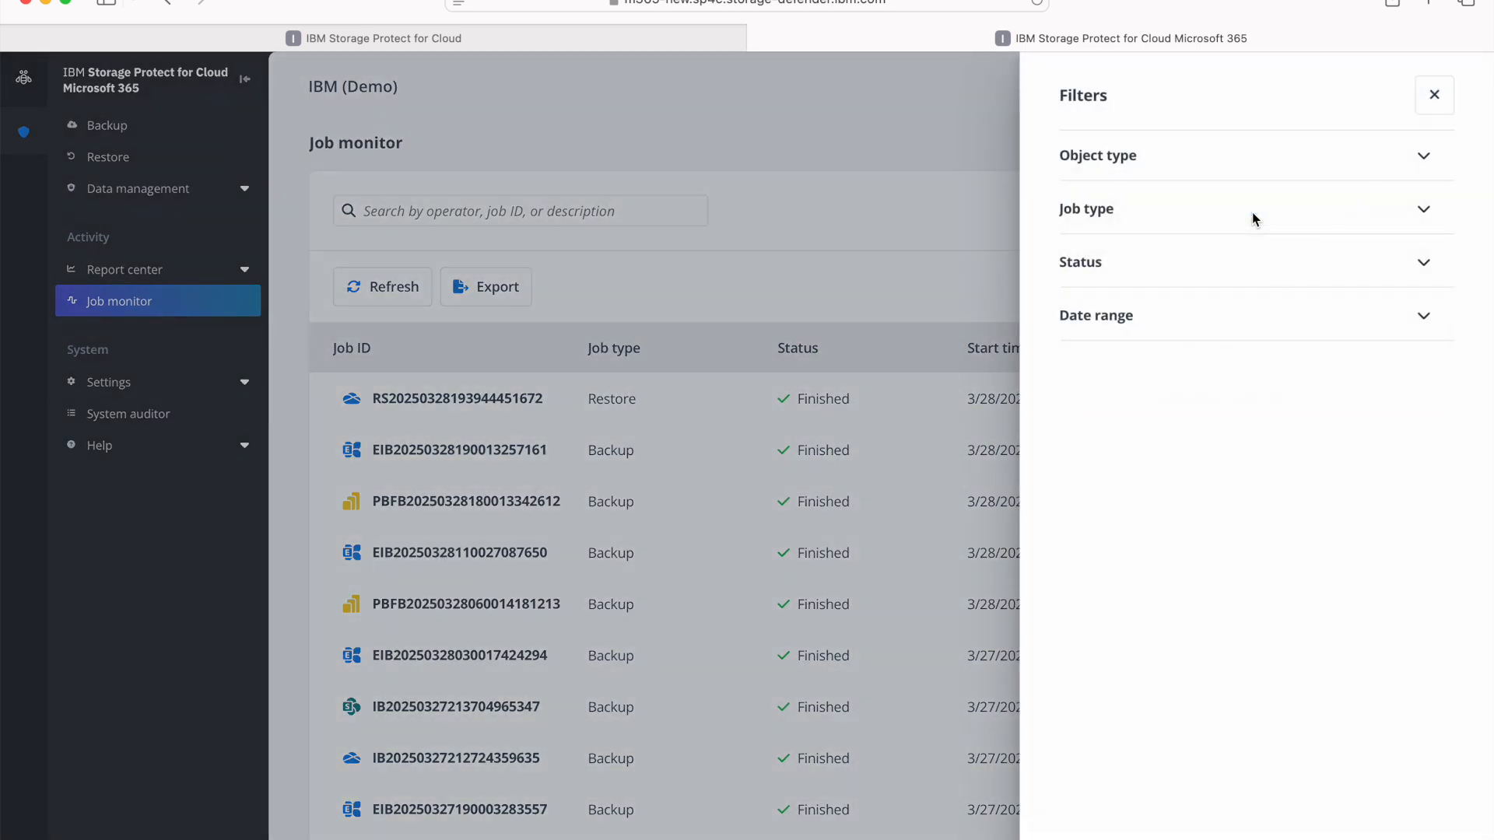
click(1101, 152)
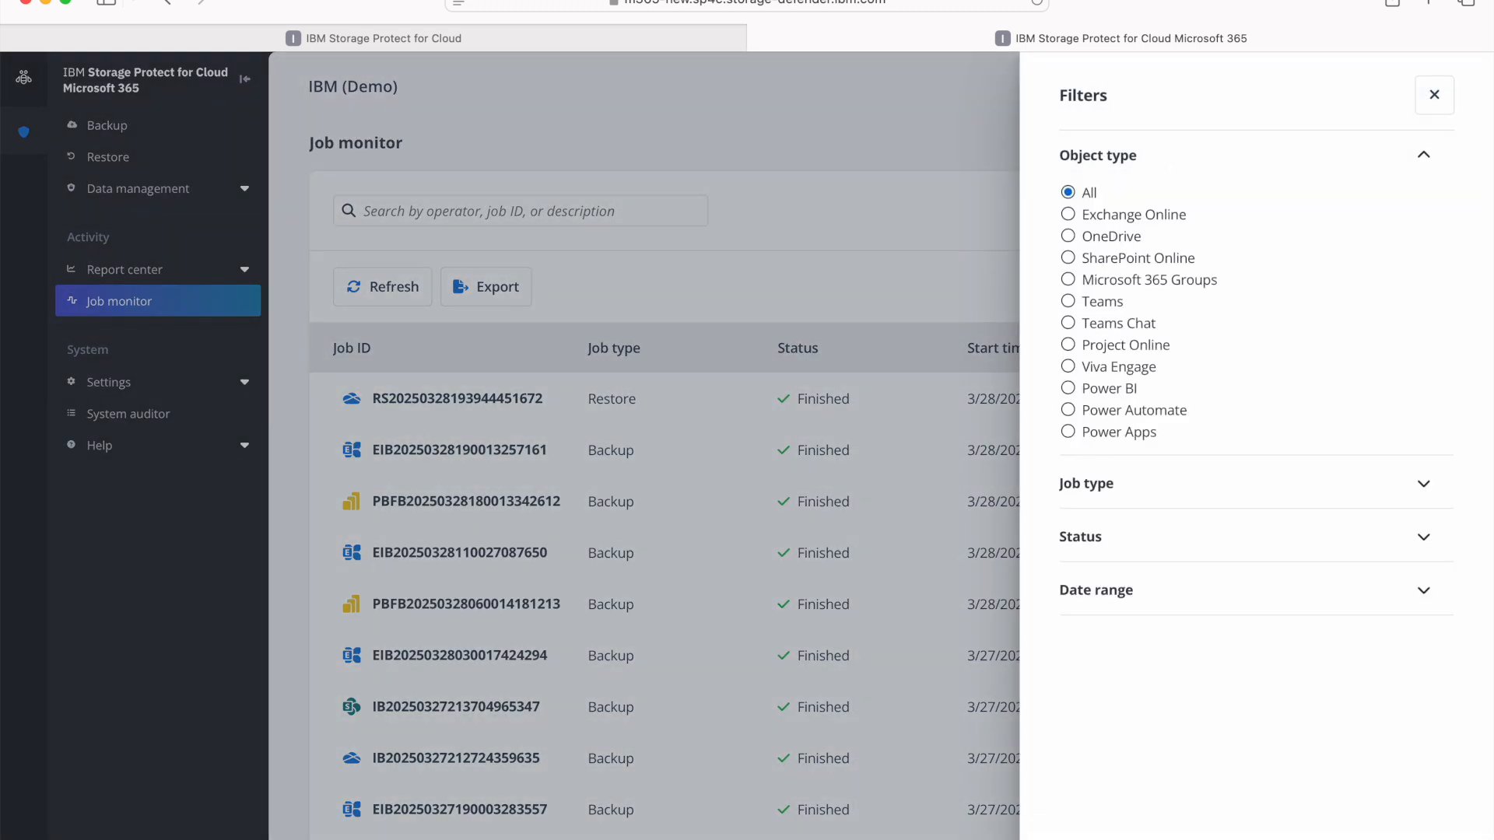
click(669, 604)
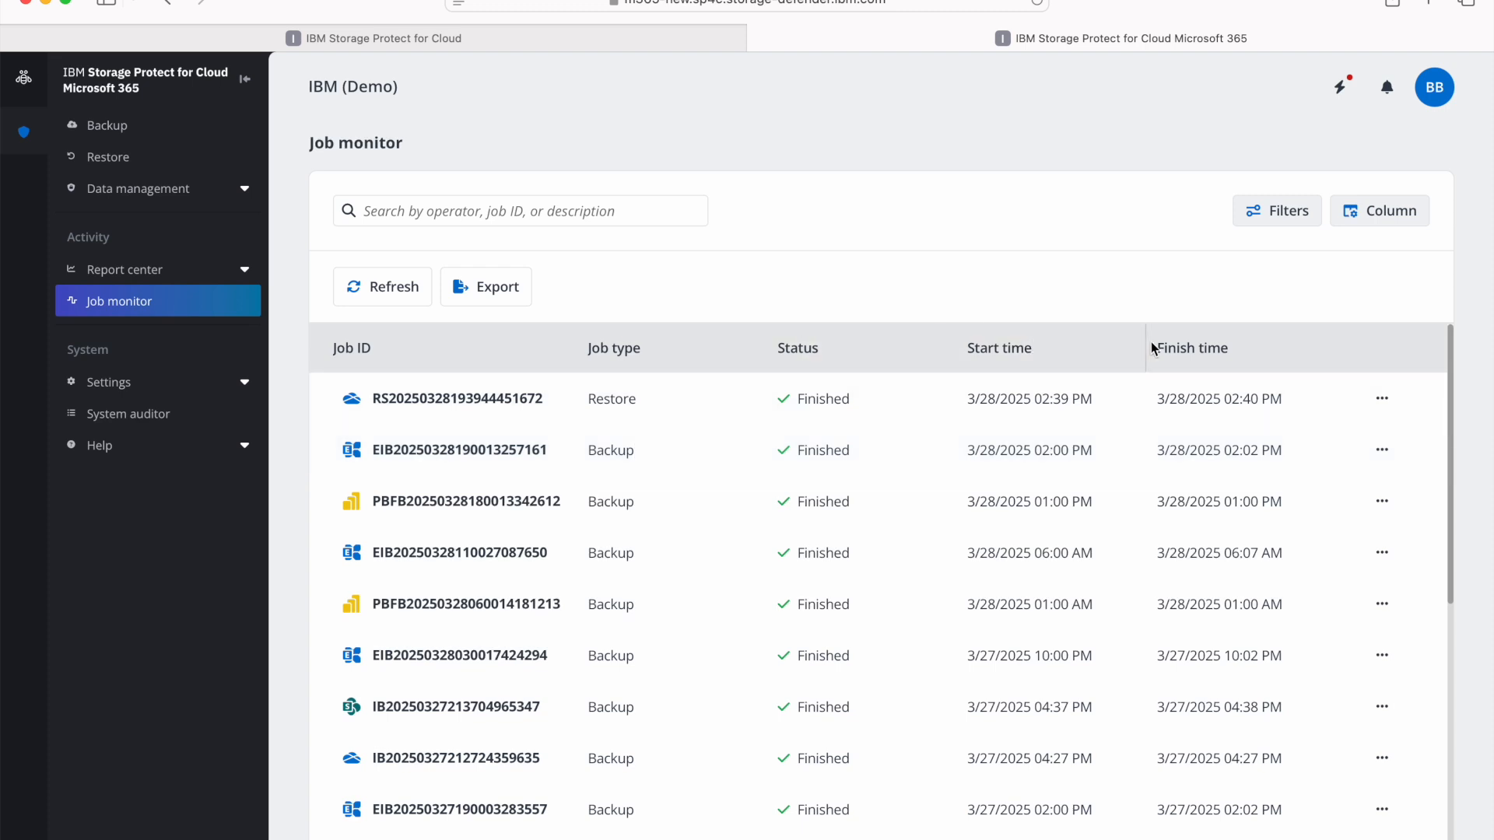
click(386, 288)
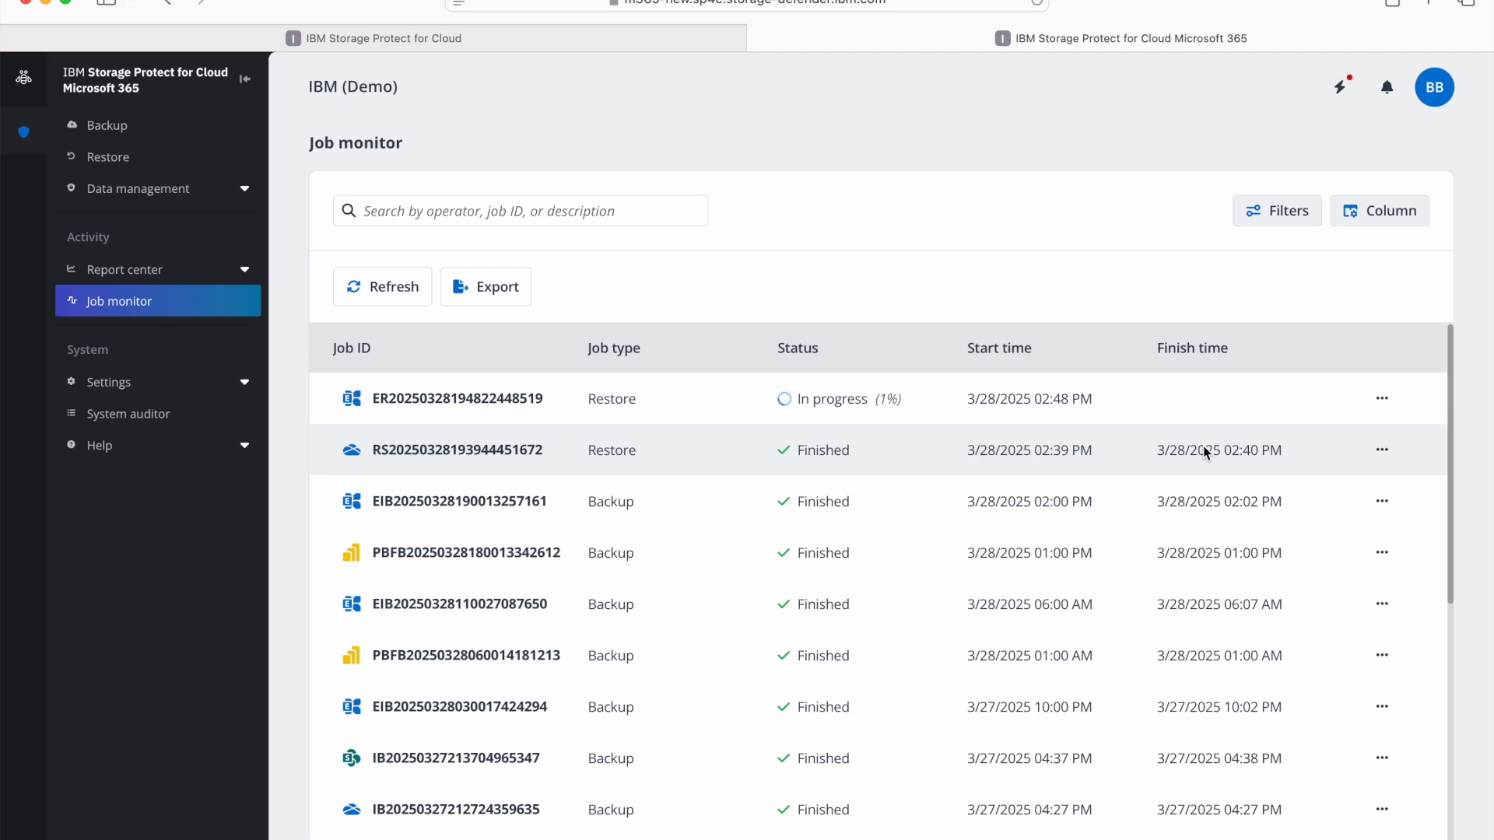
click(397, 292)
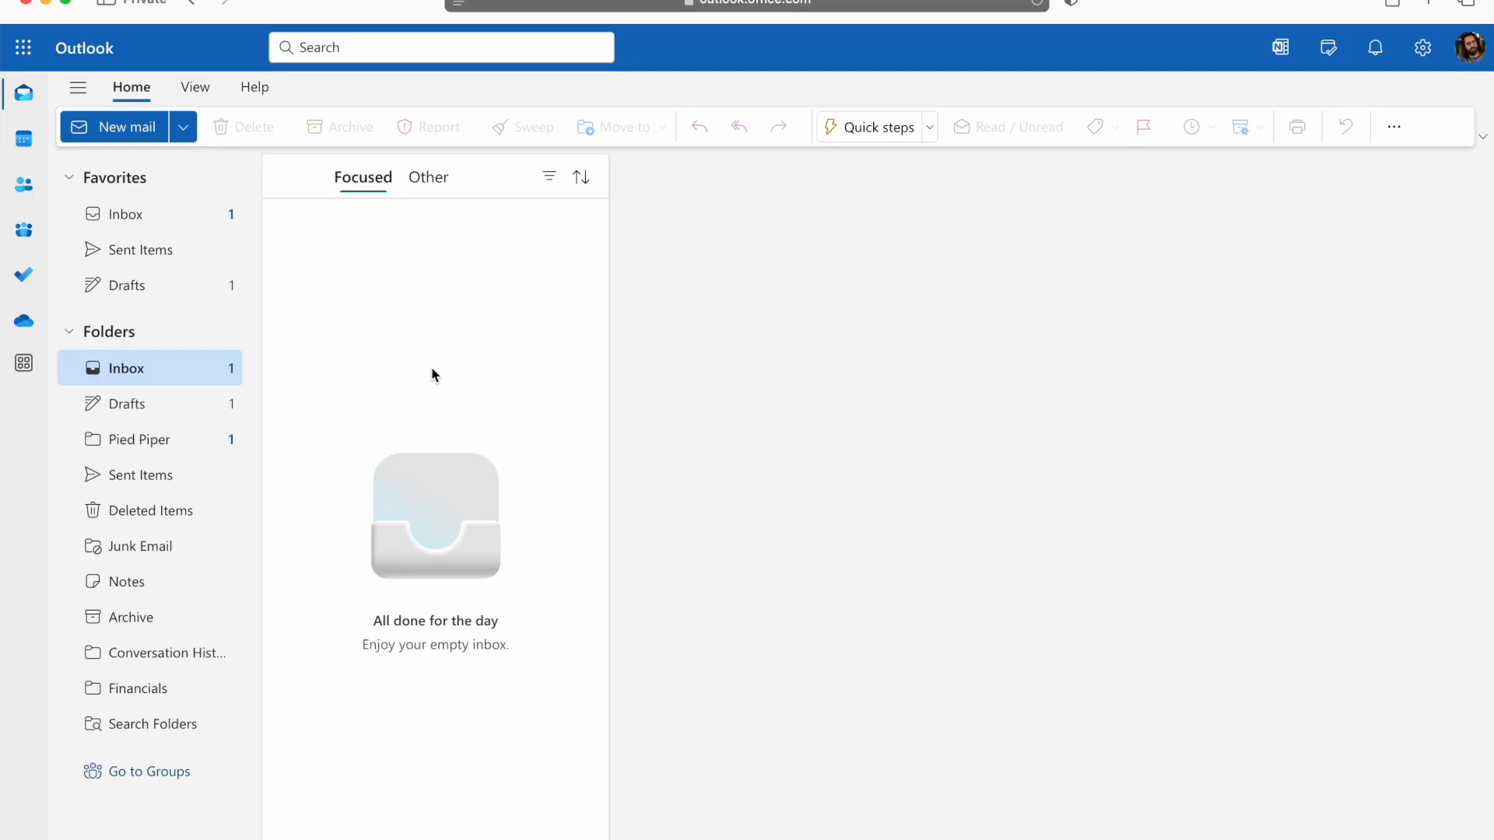
- Switch to Outlook and open the restored Pied Piper folder
click(164, 451)
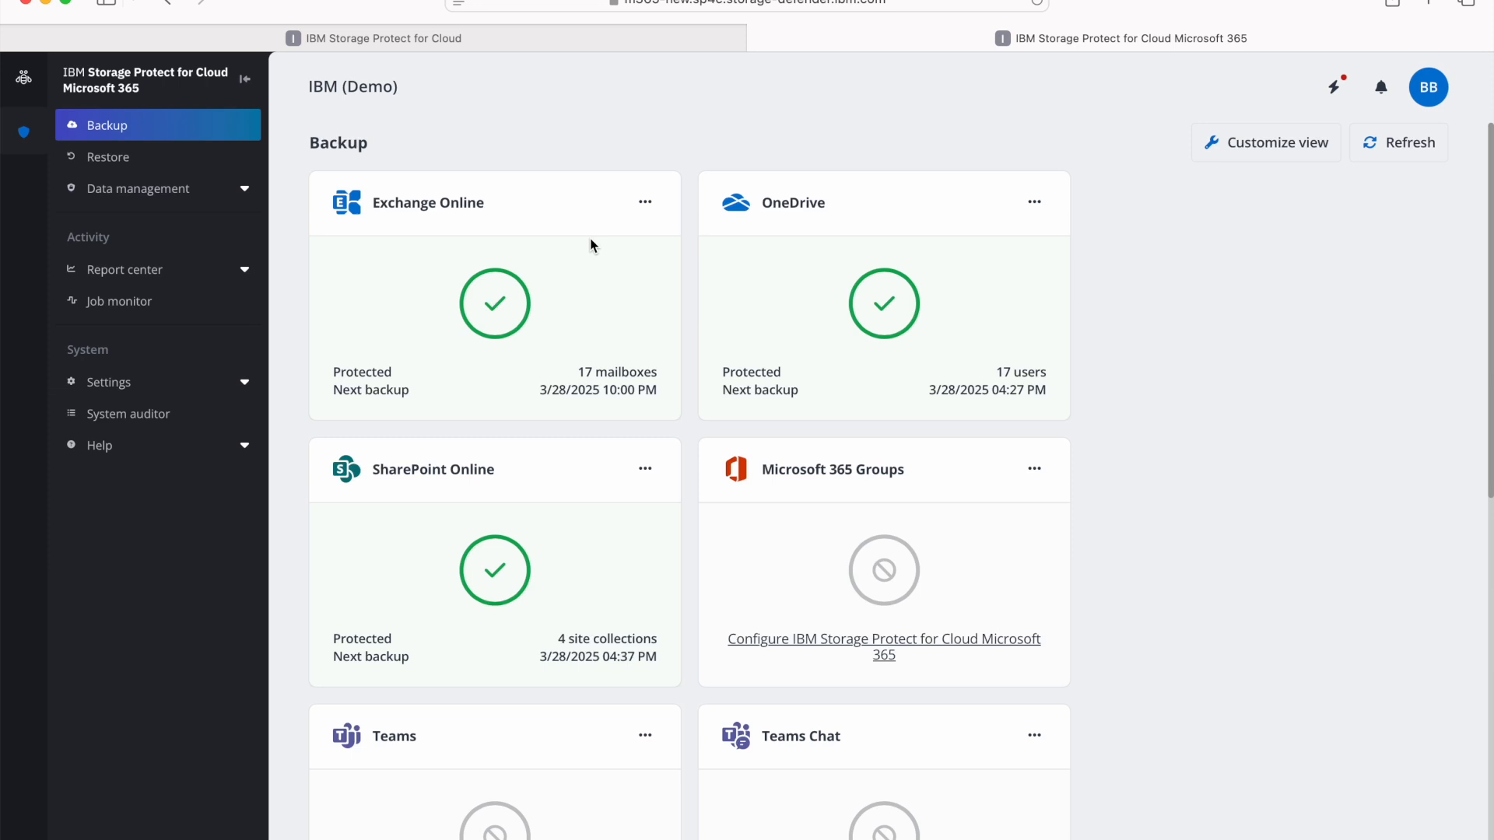
- Set the Exchange Online backup frequency to 4 jobs per day
click(646, 211)
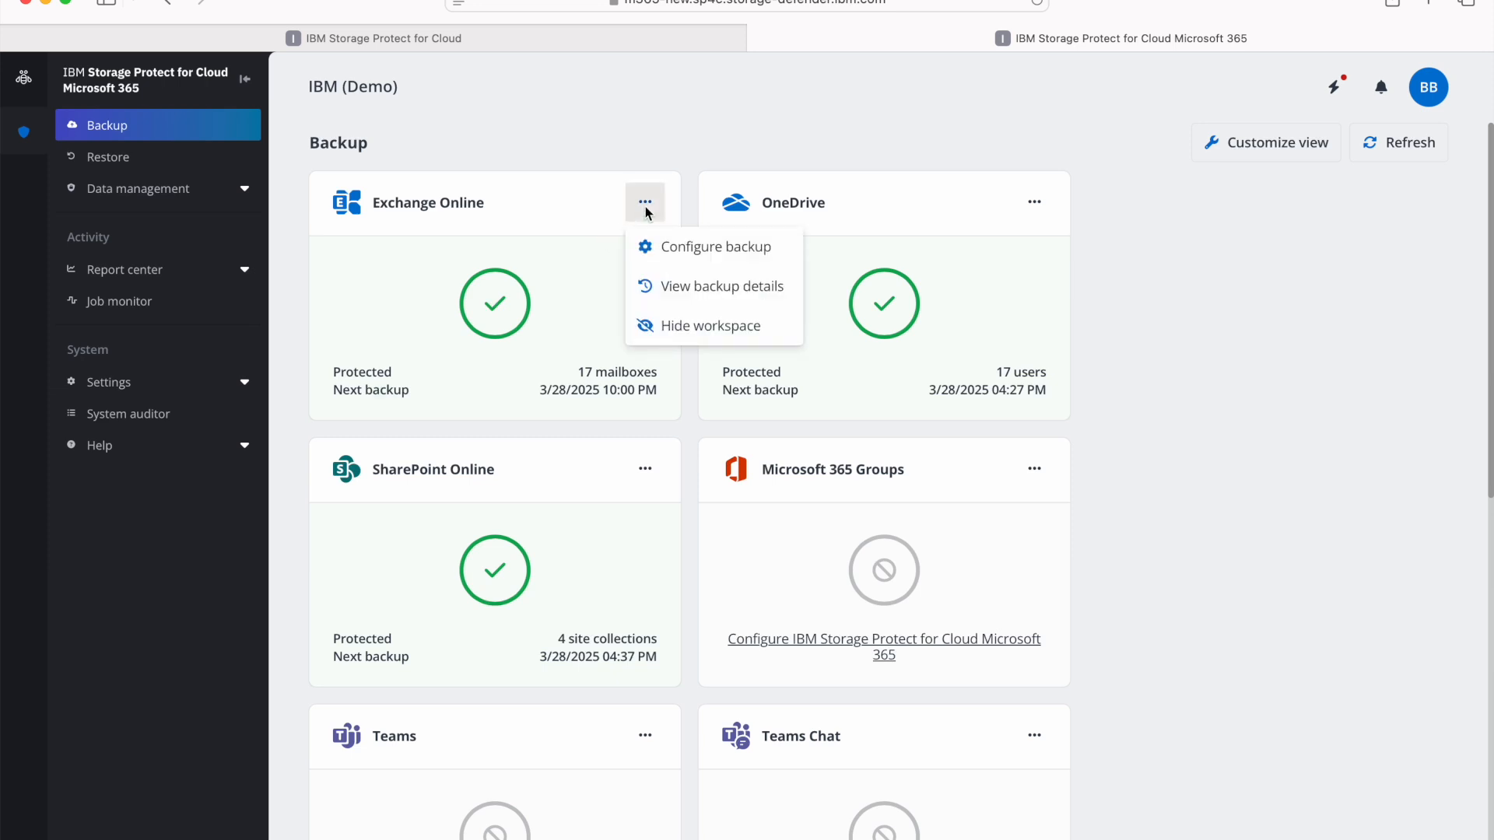
click(671, 249)
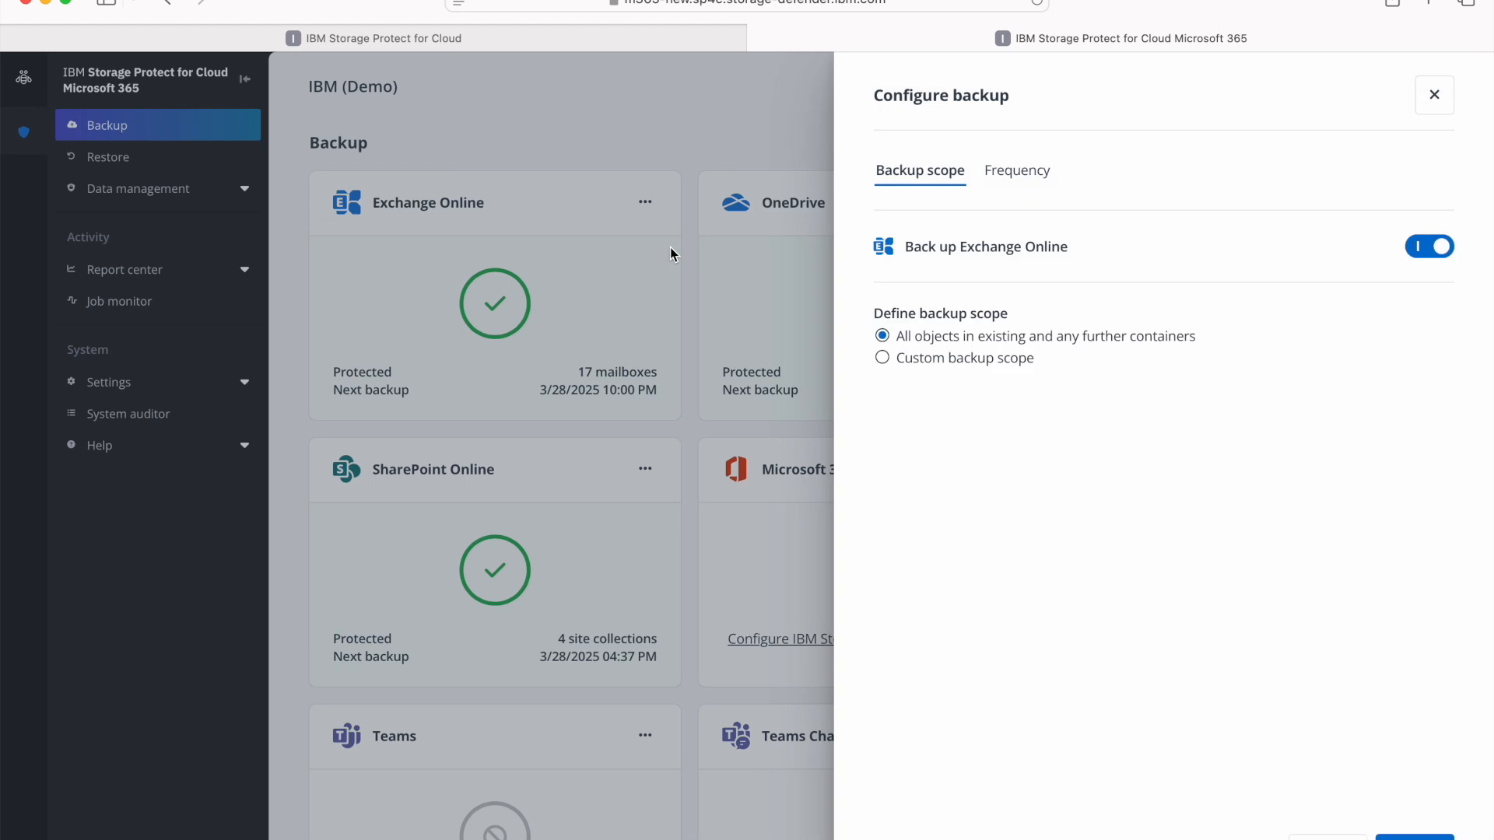
click(1027, 179)
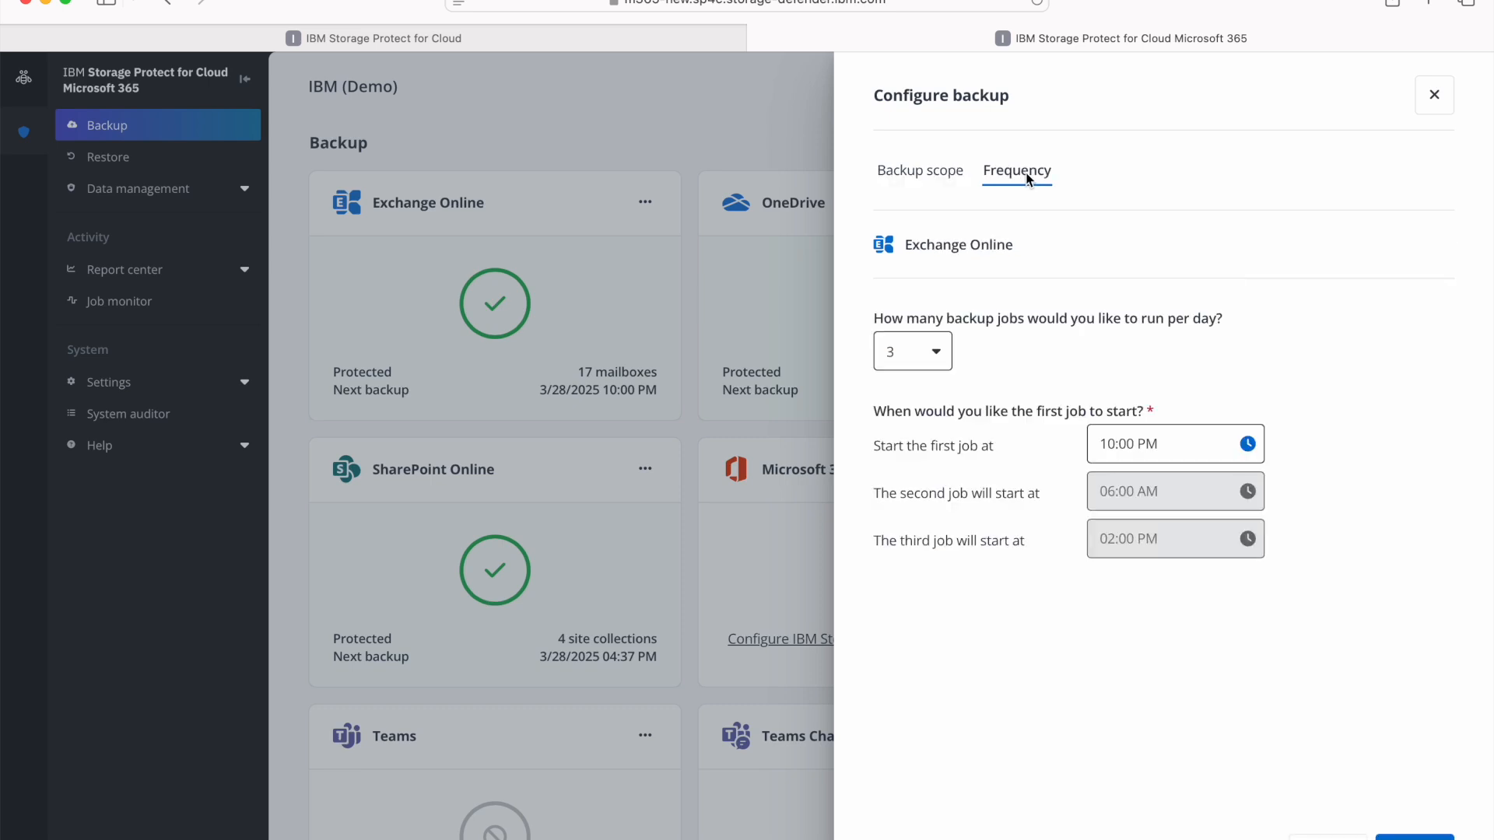
click(914, 352)
click(917, 514)
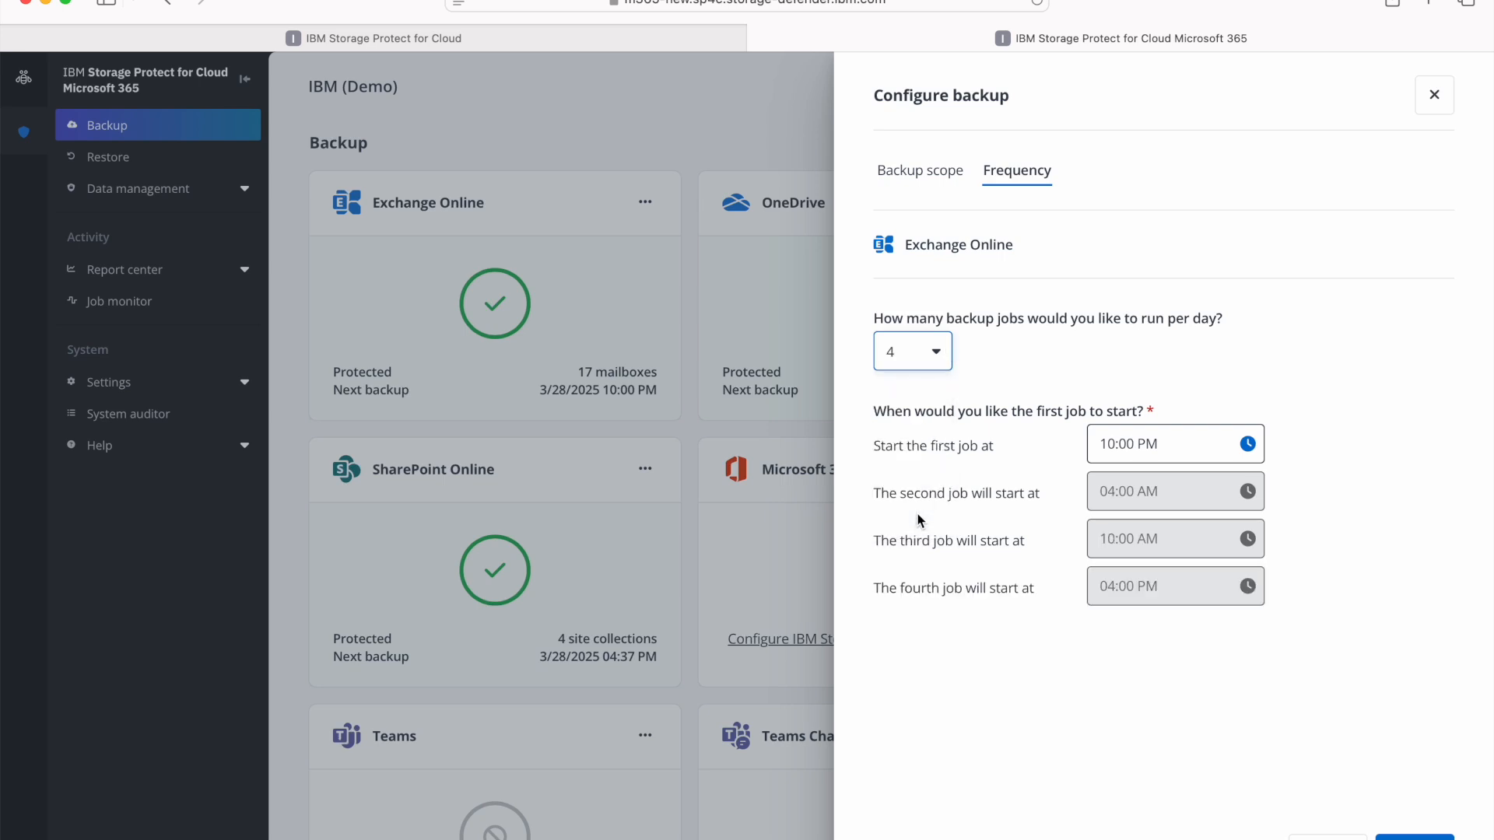
- Leave the Exchange Online backup configuration without saving, and view the restorable services and the available data management functions
click(1324, 839)
click(155, 156)
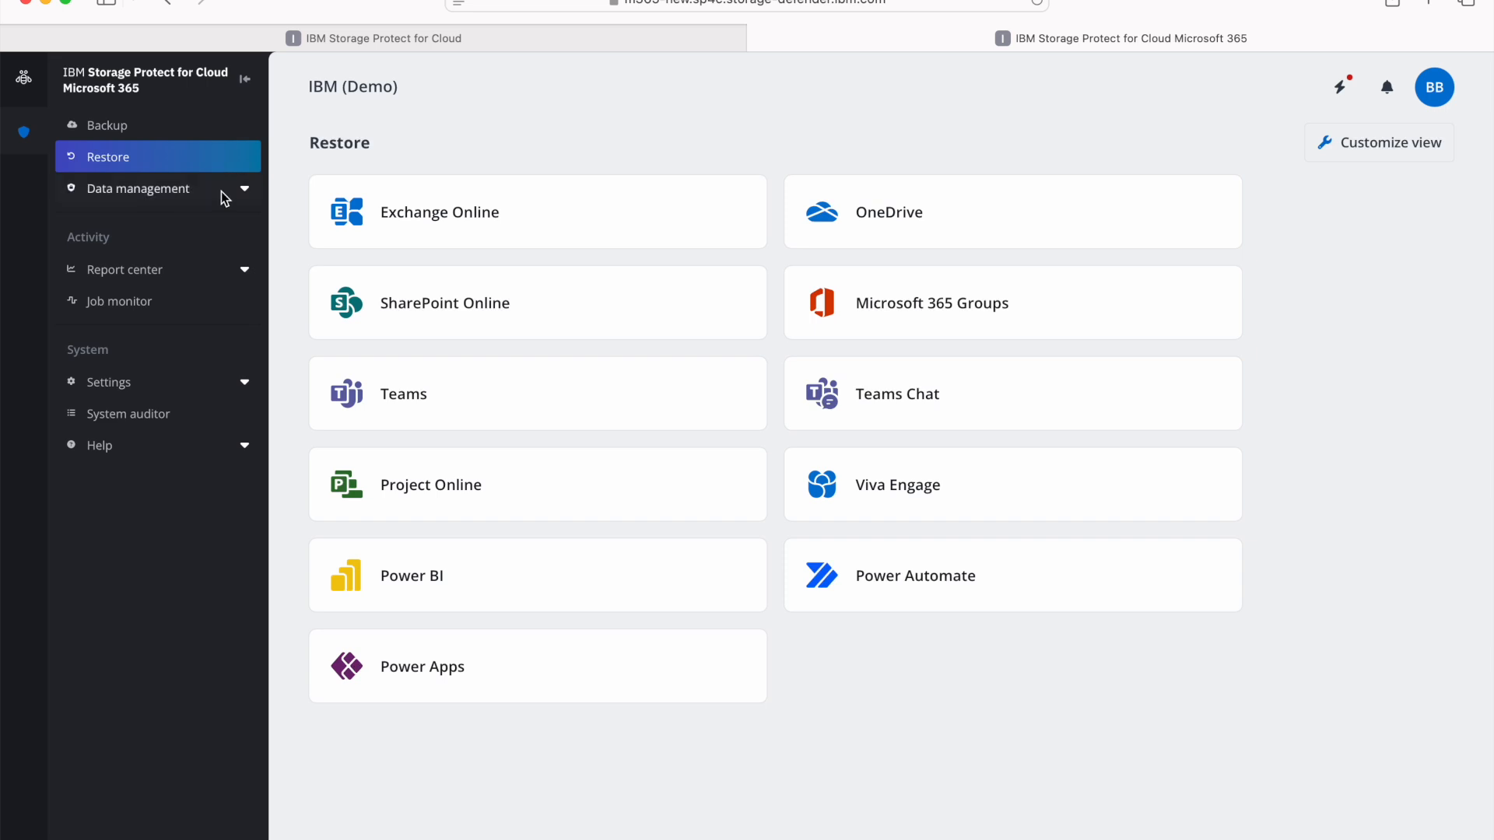
click(224, 199)
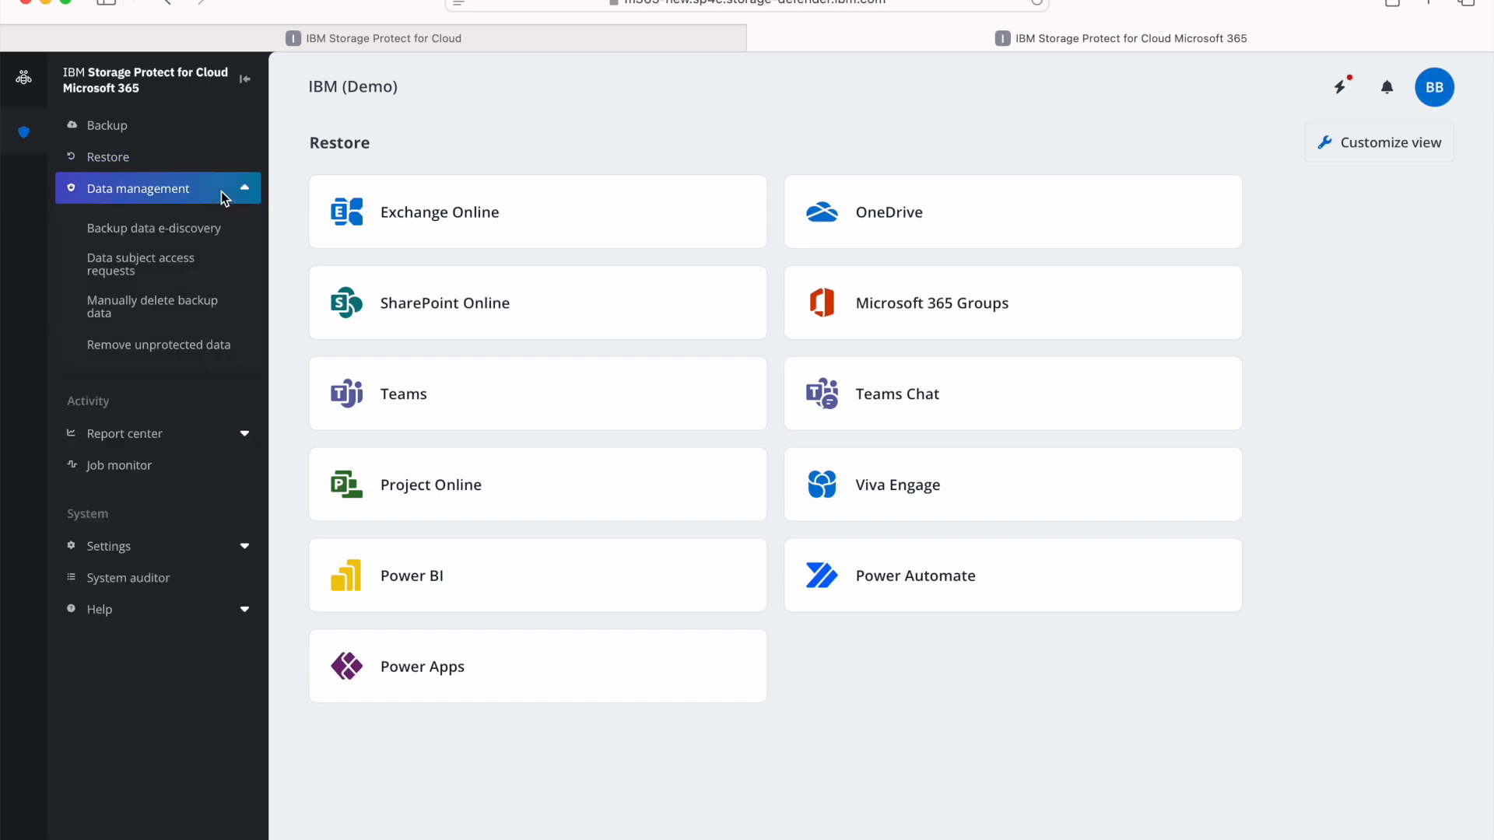
click(225, 195)
- Review the Microsoft 365 unusual activities analysis and the End-user restore report, and open the job monitor
click(207, 273)
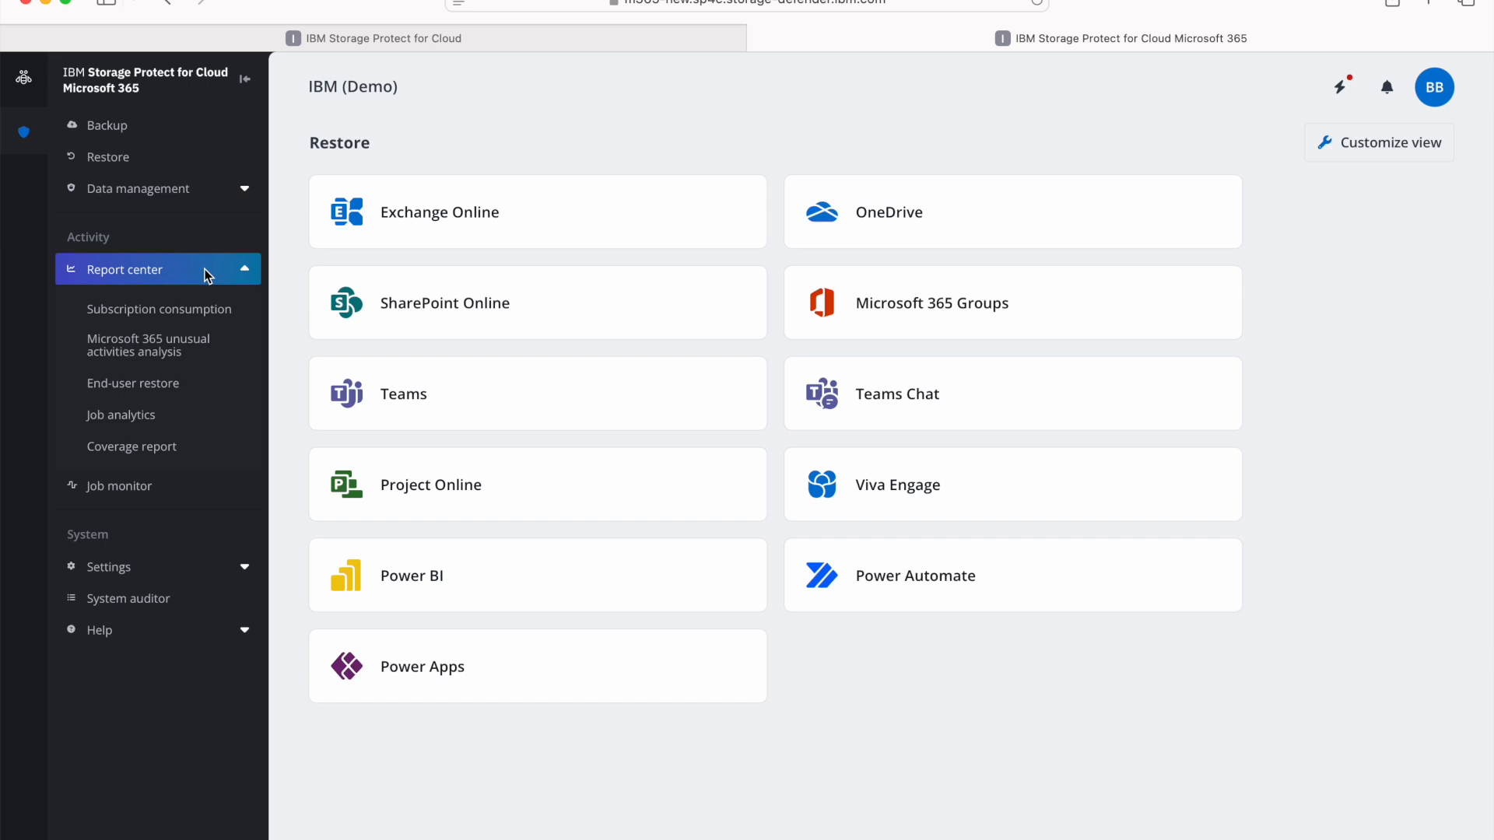
click(235, 340)
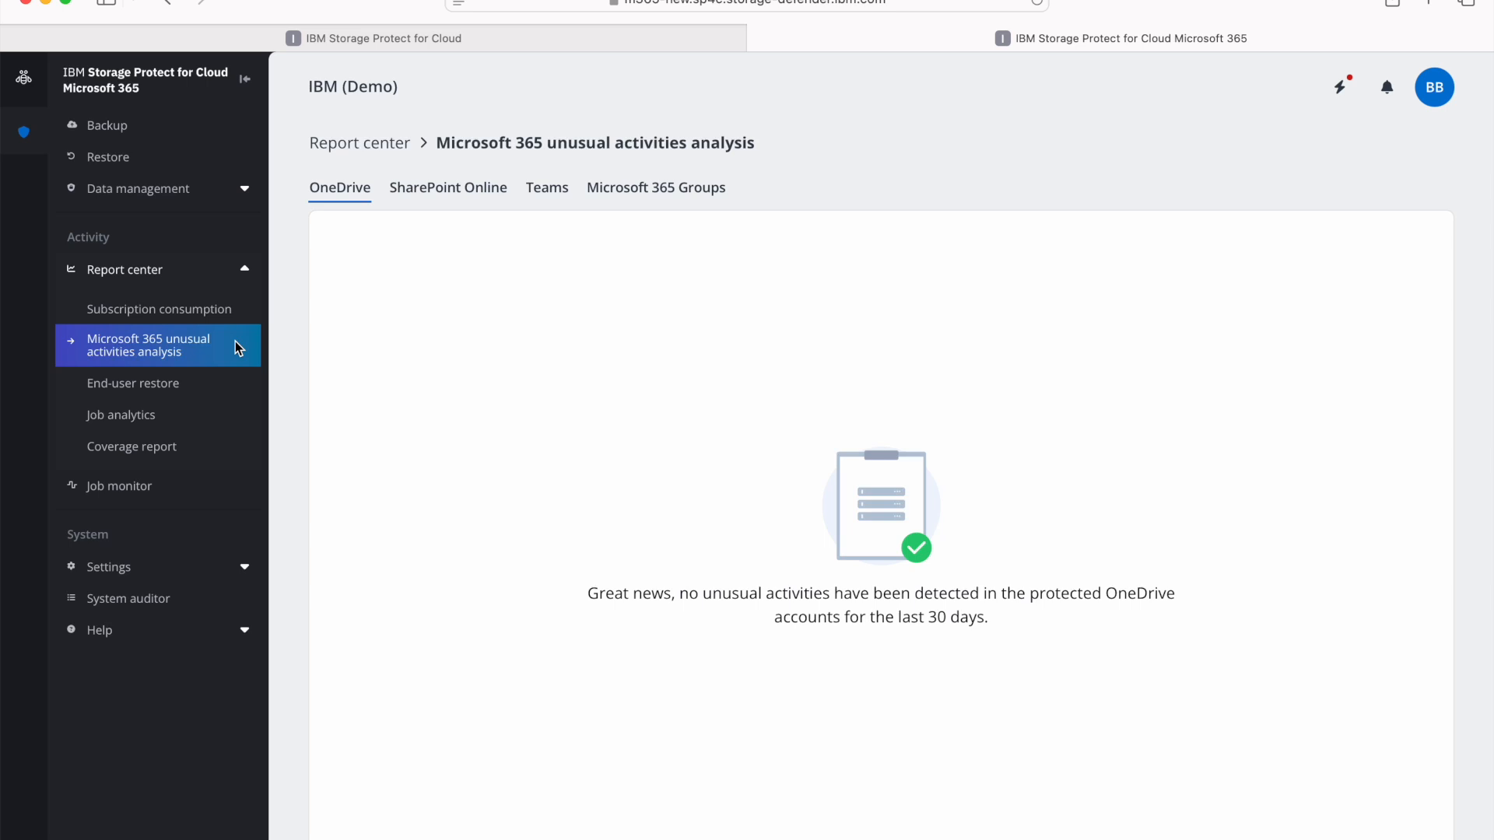
click(229, 386)
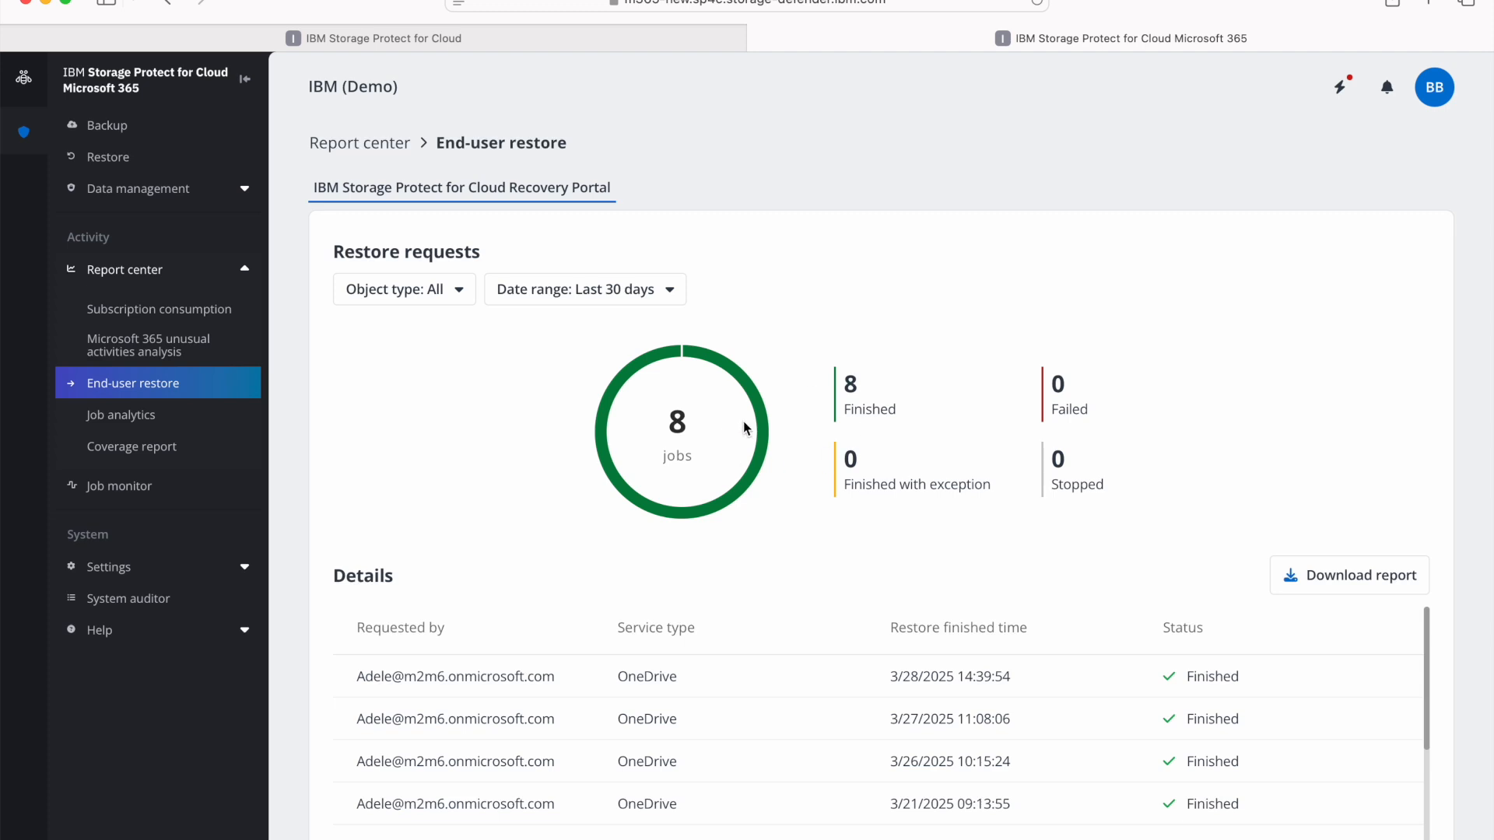
click(180, 486)
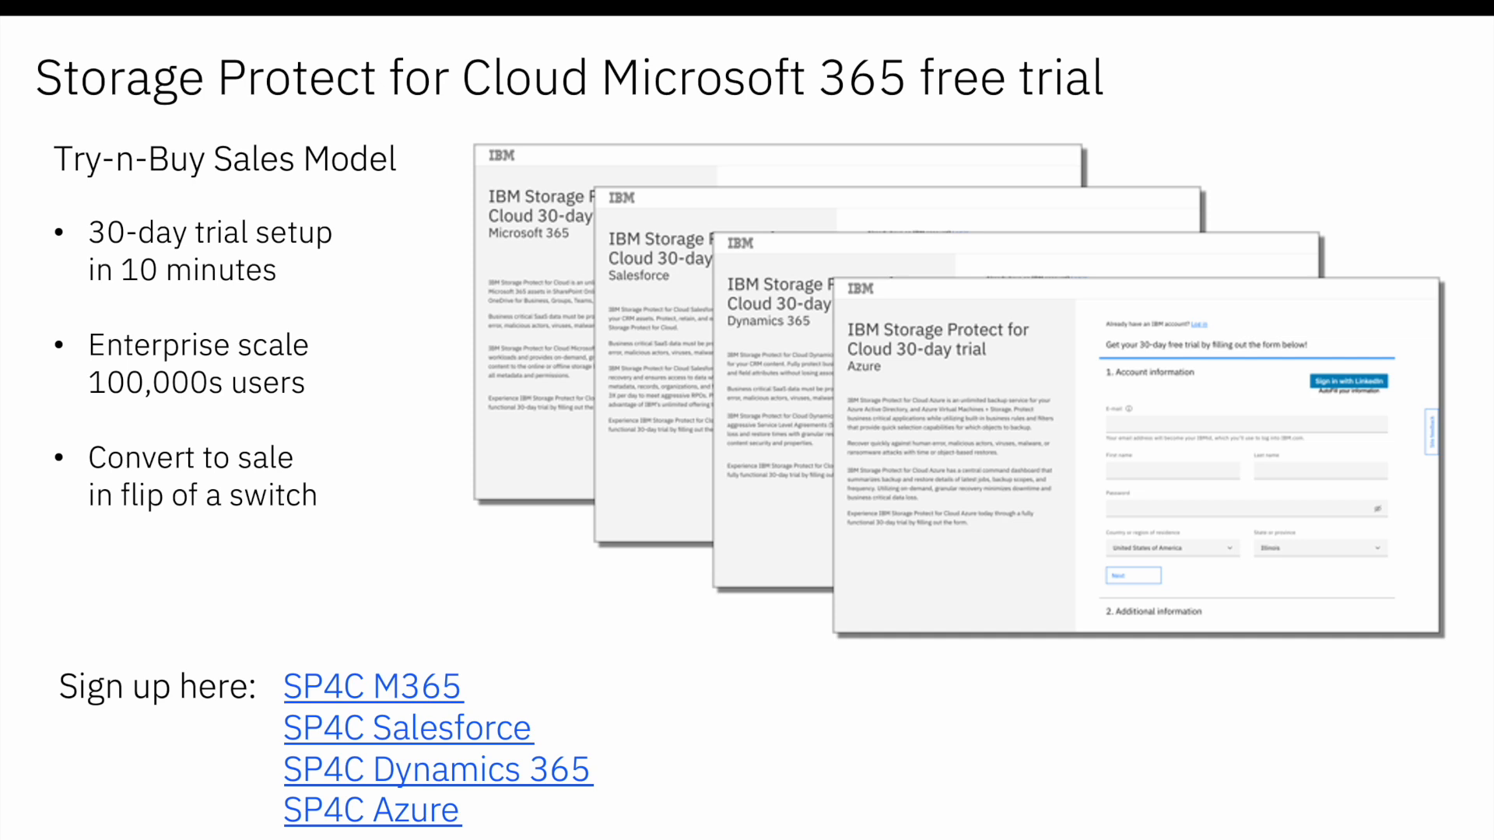
key(Right)
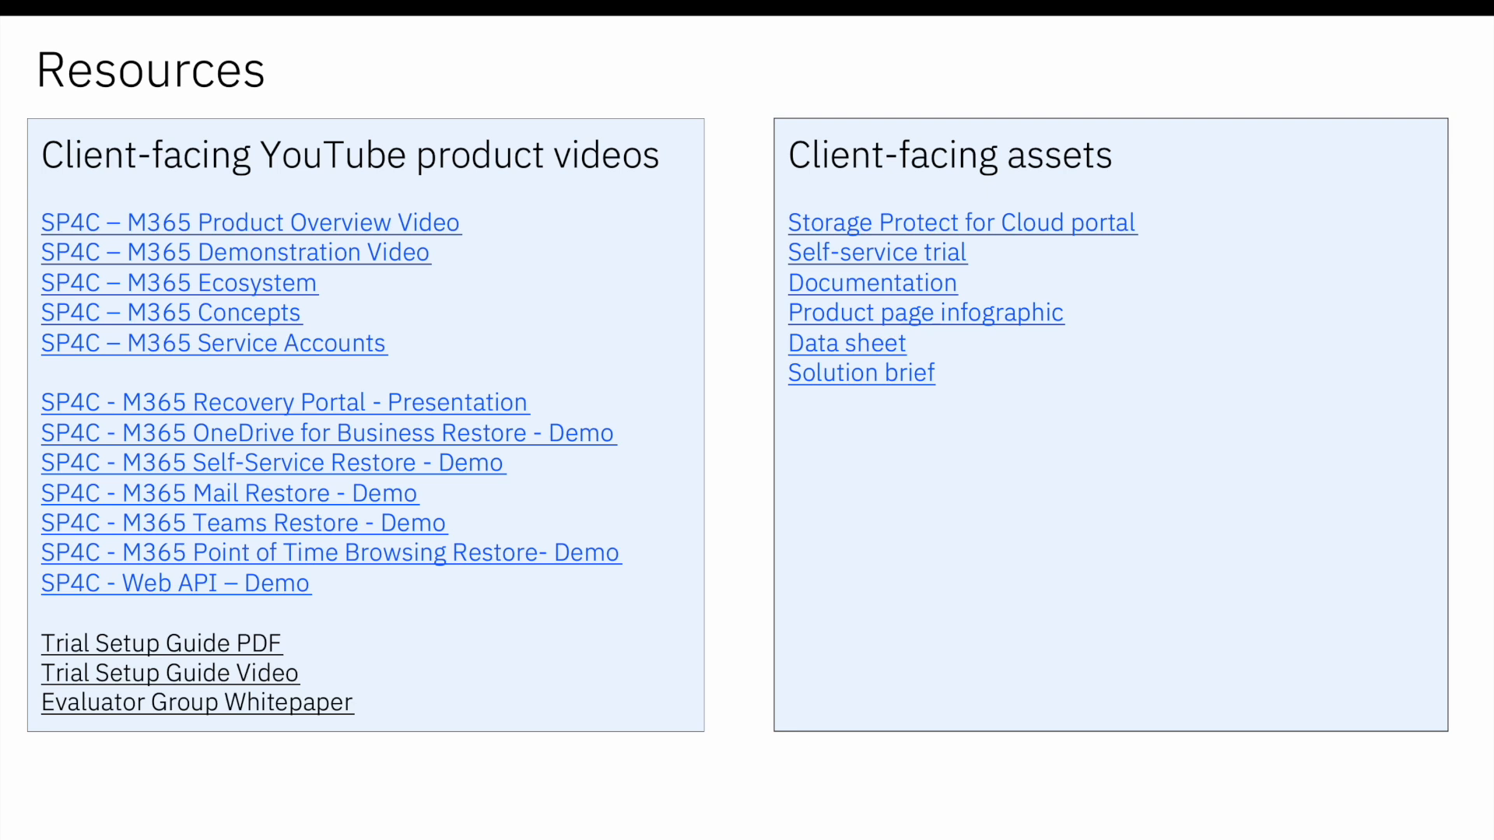
key(Right)
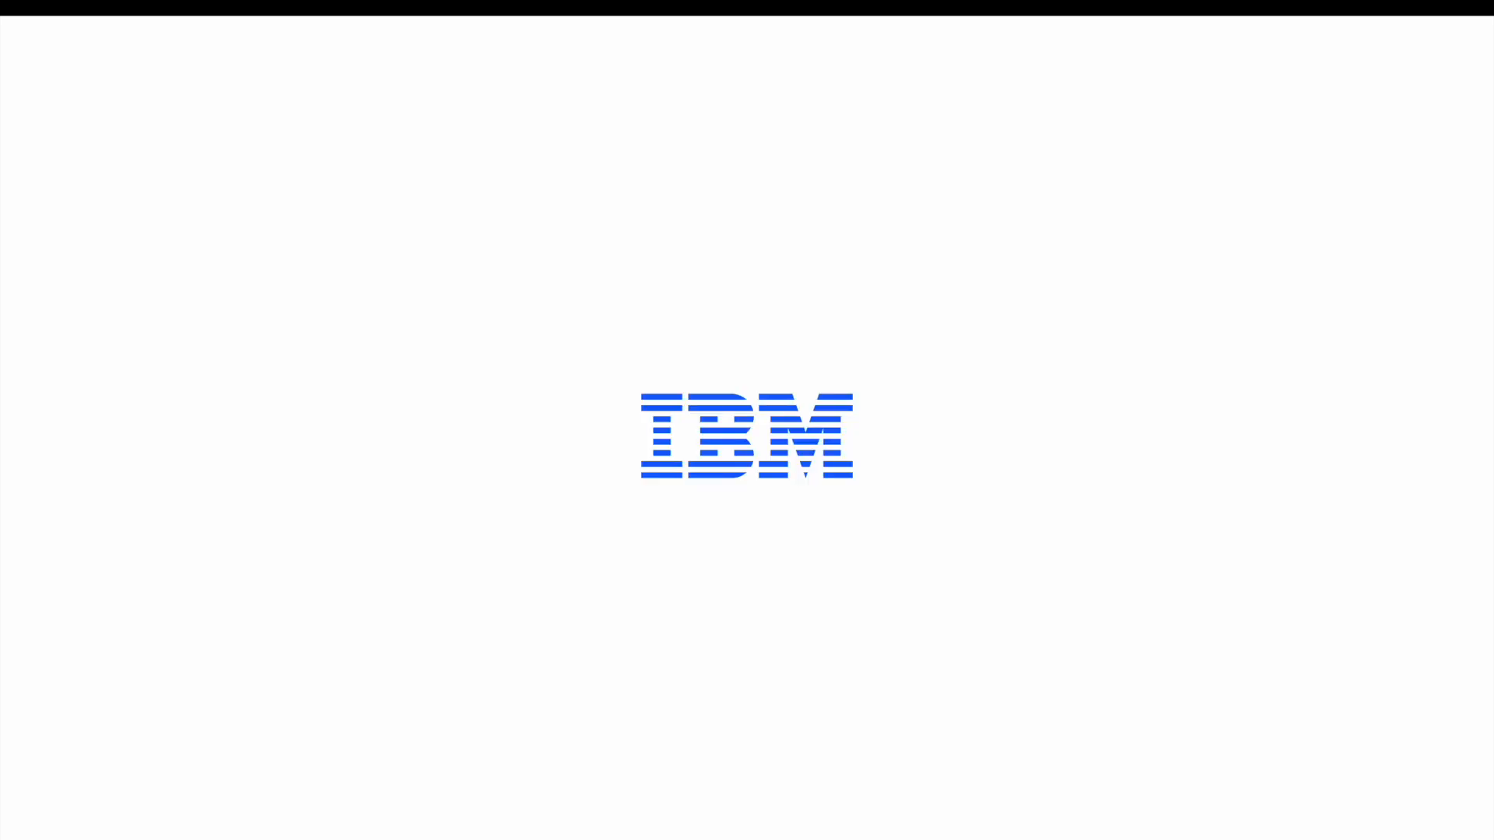